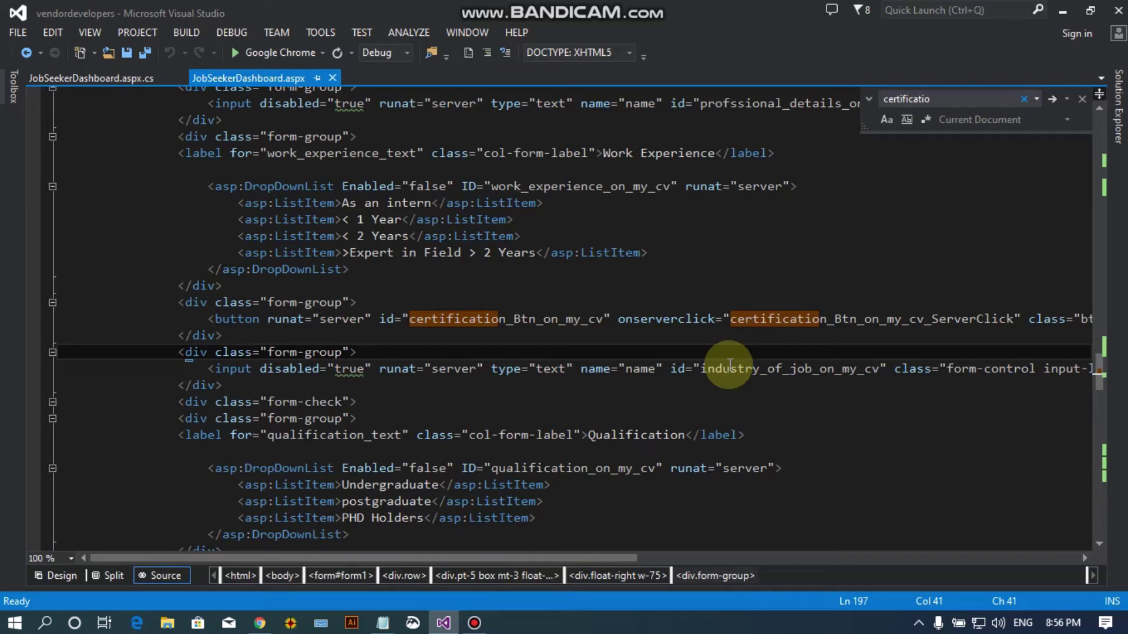
Glance at the 'How to download file from folder' note, shrink it, and return to Visual Studio
click(383, 623)
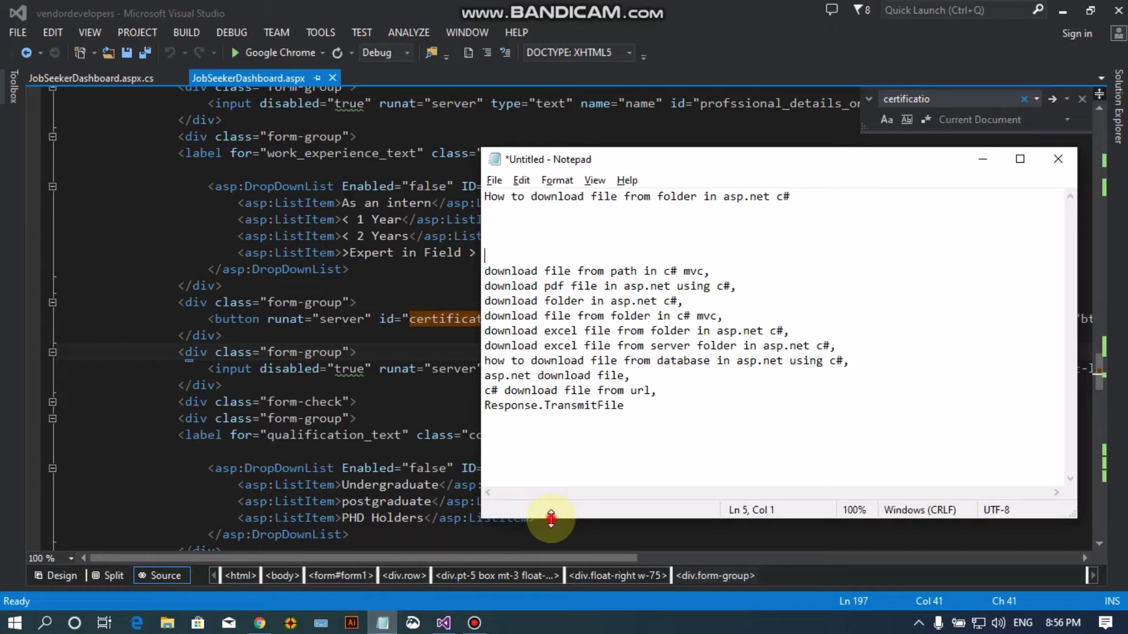
drag(550, 518, 607, 244)
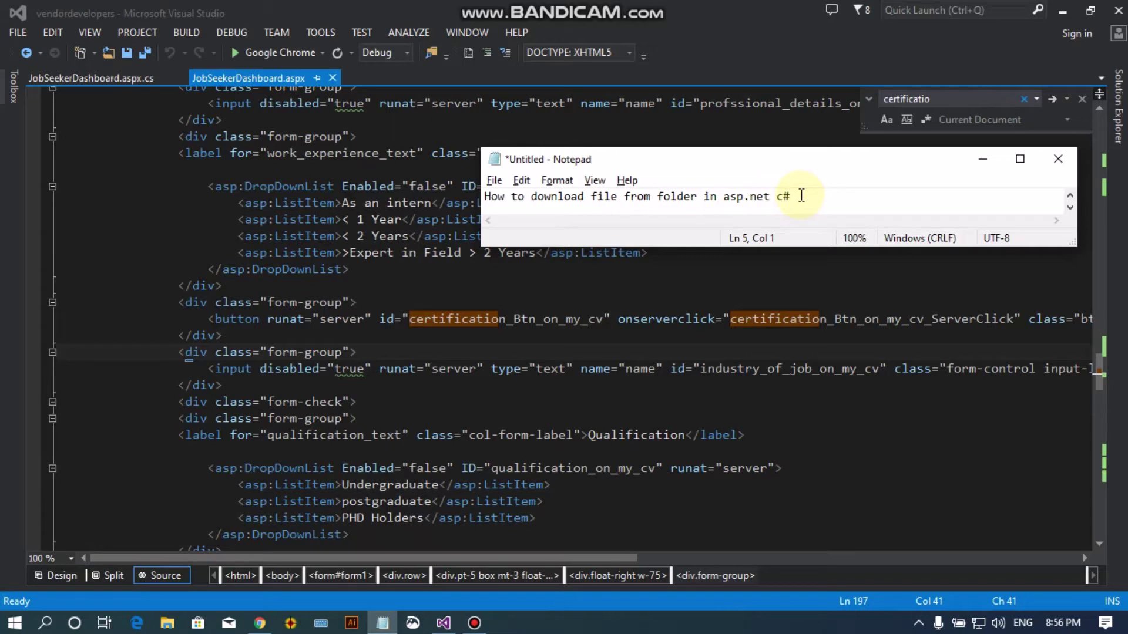
click(378, 388)
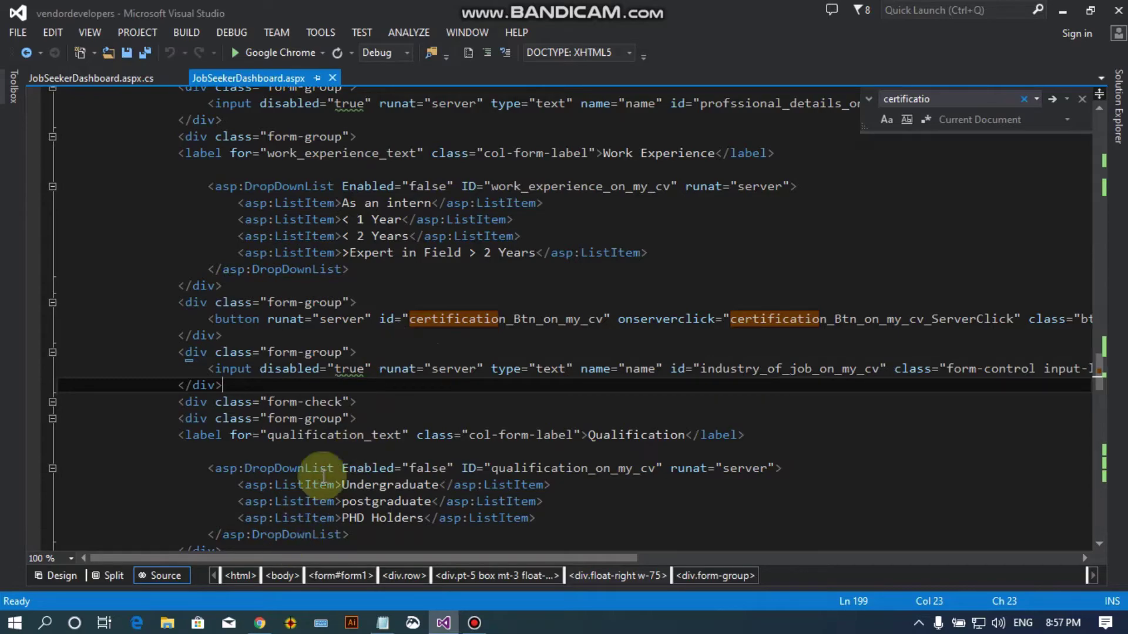
View the running dashboard, then select the certification_Btn_on_my_cv_ServerClick handler name in the button markup
click(260, 622)
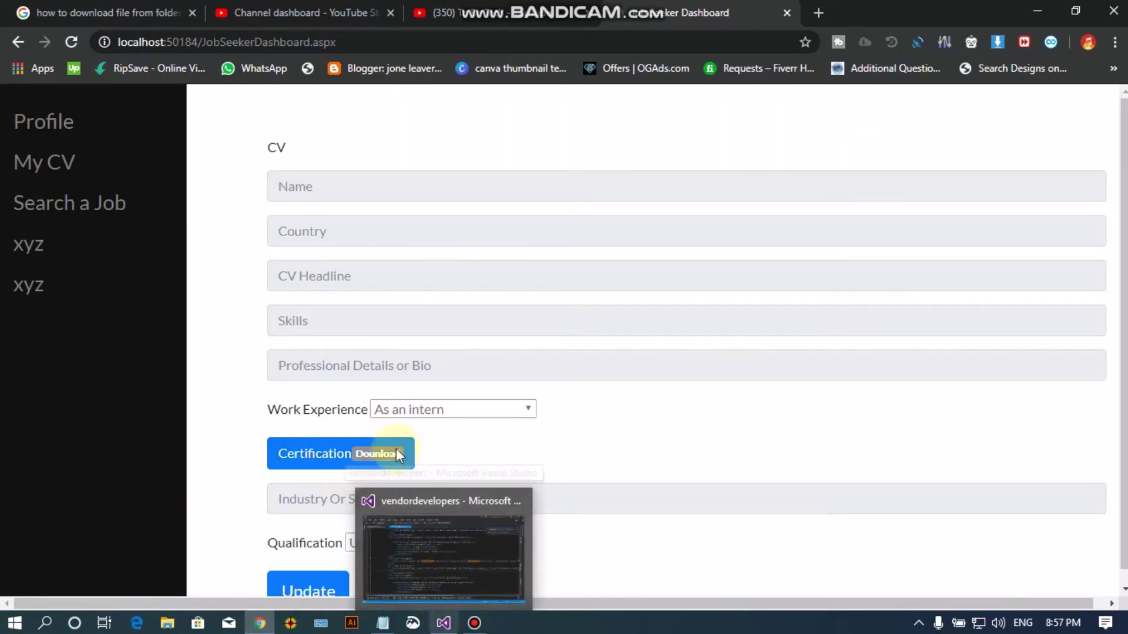
click(438, 614)
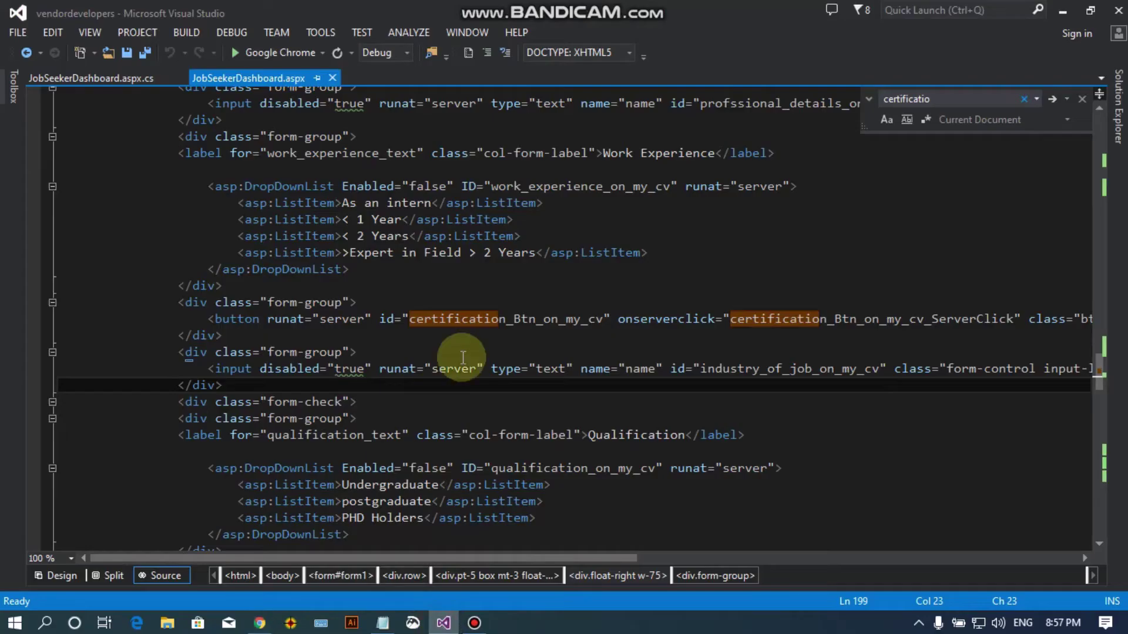
mouse_move(260, 319)
mouse_down()
mouse_move(632, 309)
mouse_move(617, 319)
mouse_move(1028, 326)
mouse_move(934, 320)
mouse_up()
click(618, 319)
click(1030, 326)
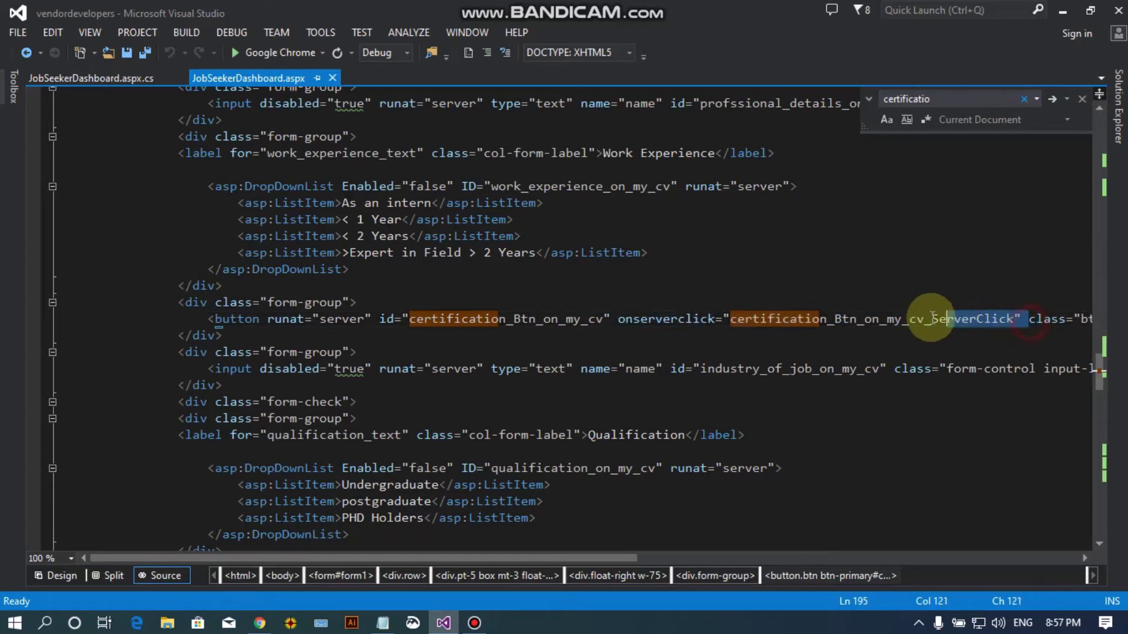
click(804, 319)
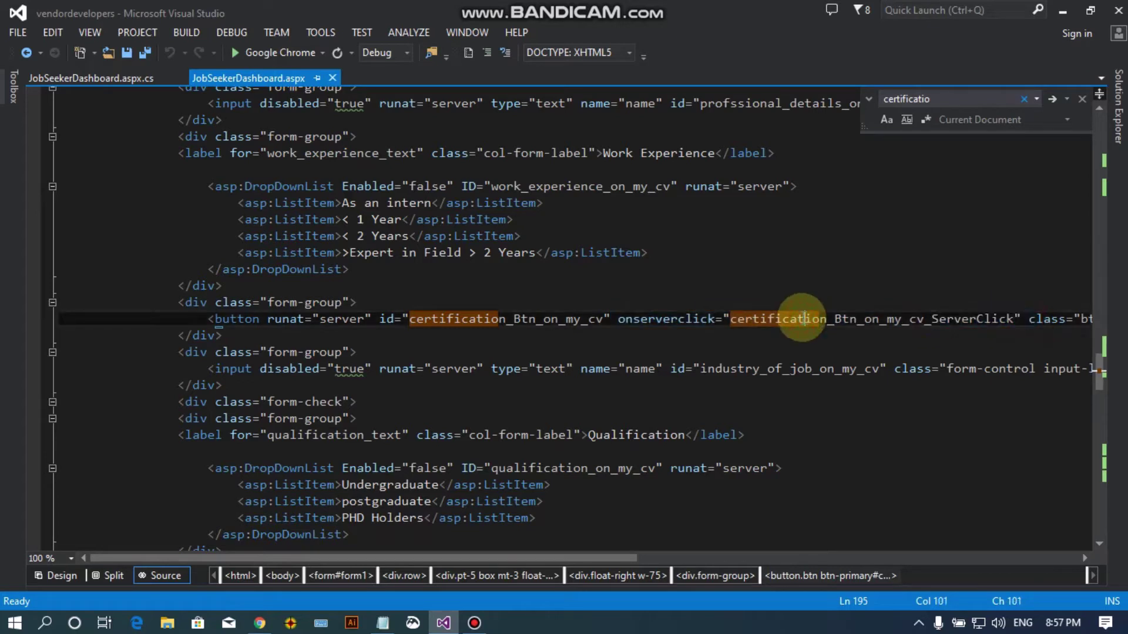
click(900, 323)
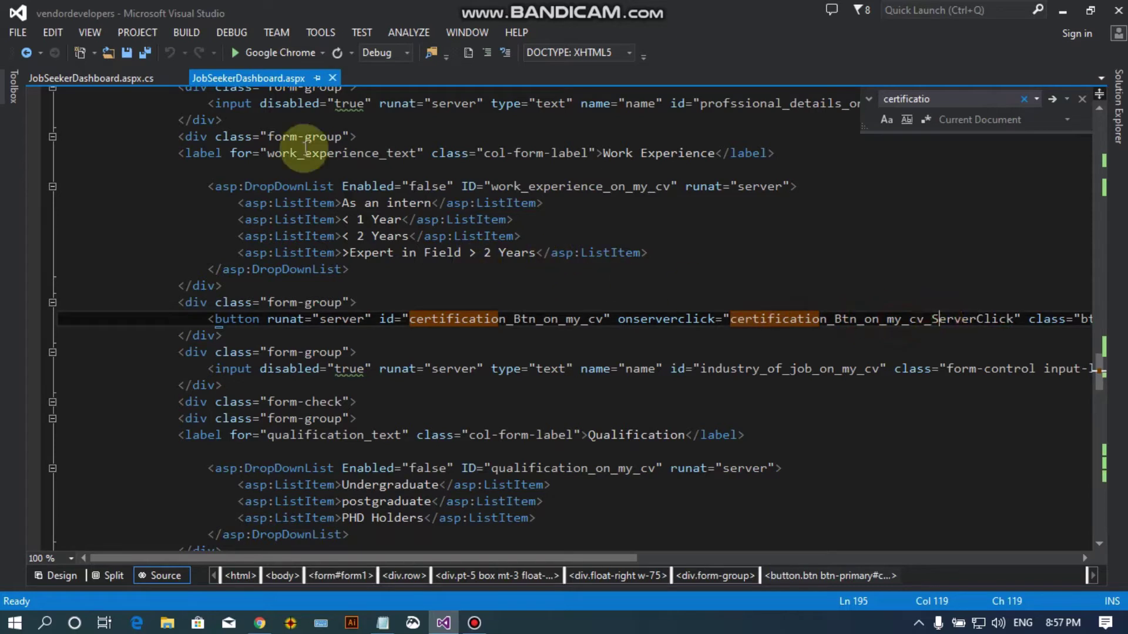
double_click(782, 323)
key(ctrl+c)
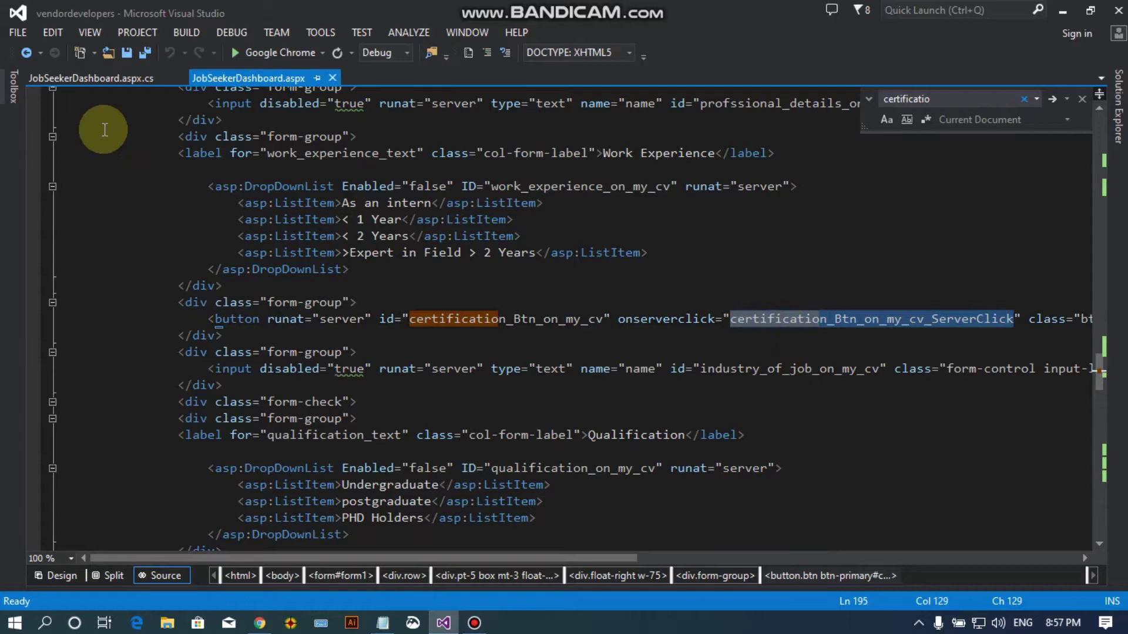
Find certification_Btn_on_my_cv_ServerClick in the JobSeekerDashboard.aspx.cs code-behind
click(119, 80)
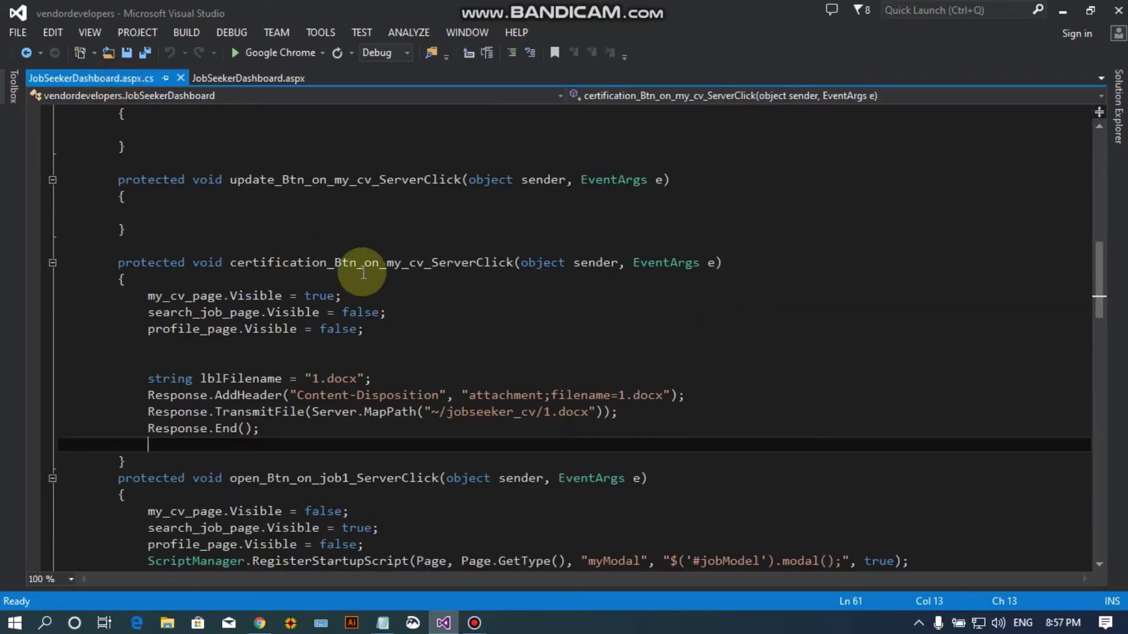
key(ctrl+f)
key(ctrl+v)
click(480, 411)
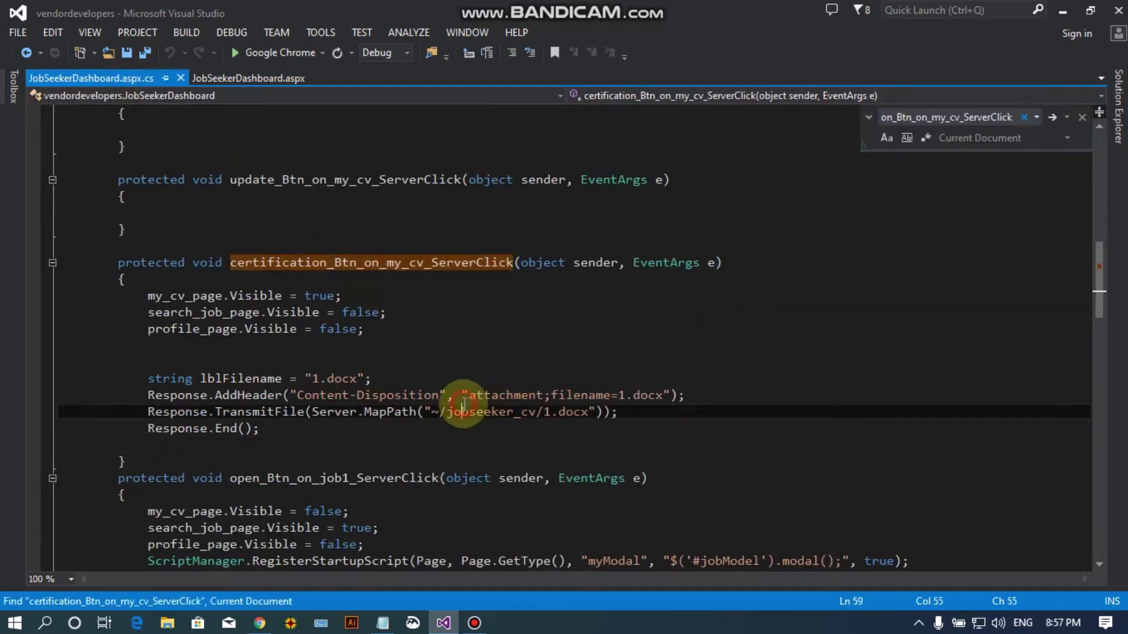
click(256, 346)
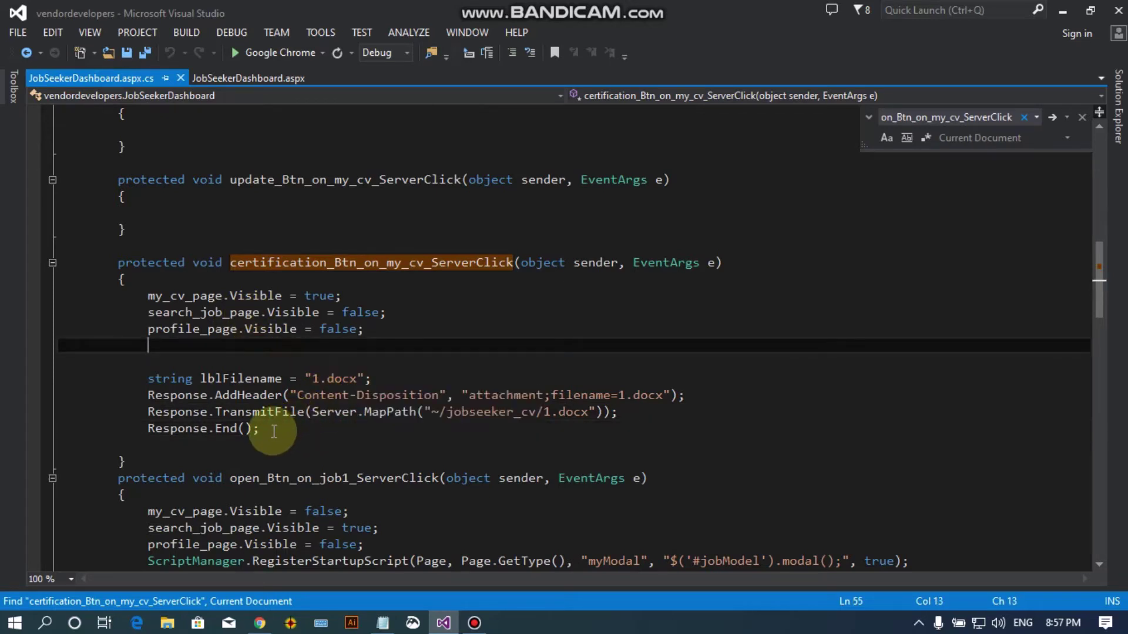
Review the Response lines sending jobseeker_cv/1.docx and show the Solution Explorer file tree
click(269, 429)
mouse_move(216, 411)
mouse_down()
mouse_move(232, 430)
mouse_move(150, 389)
mouse_up()
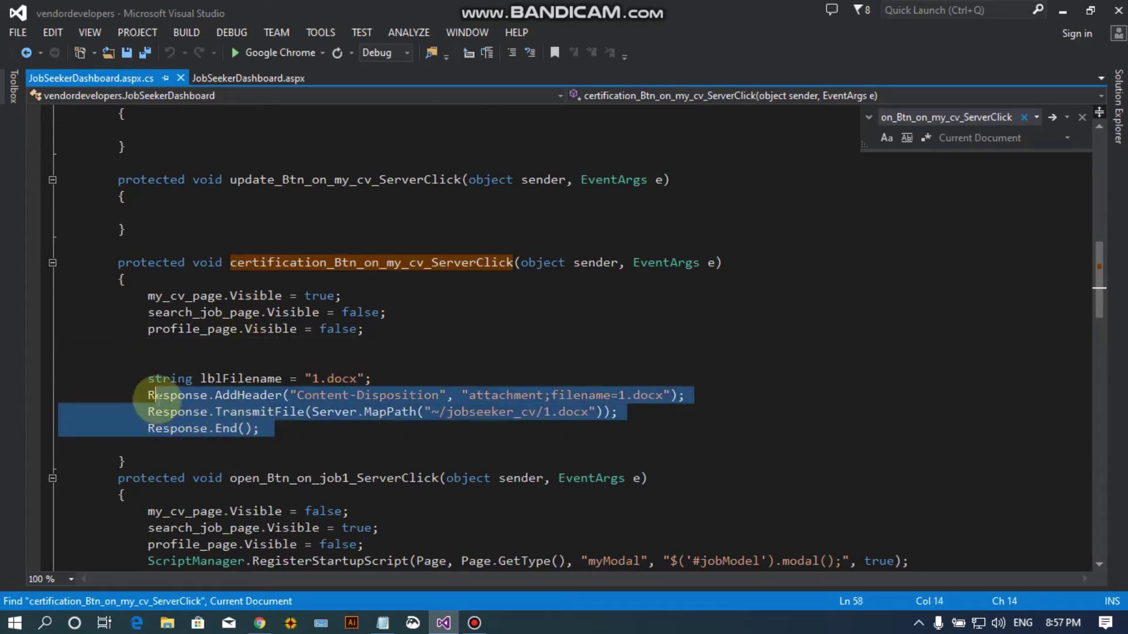
click(264, 399)
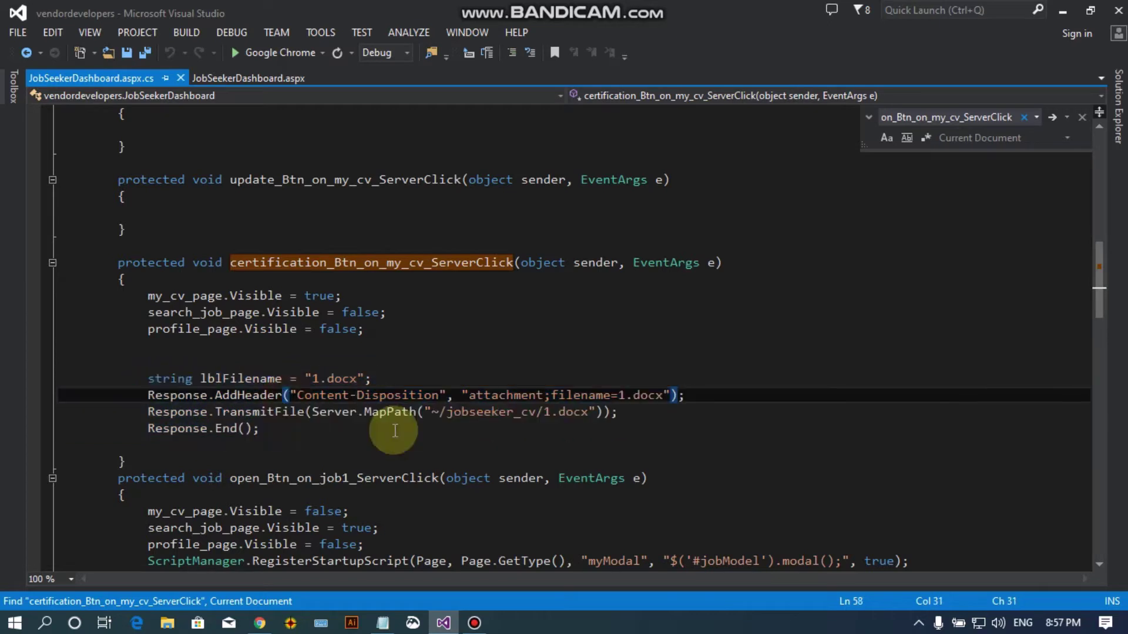
click(430, 446)
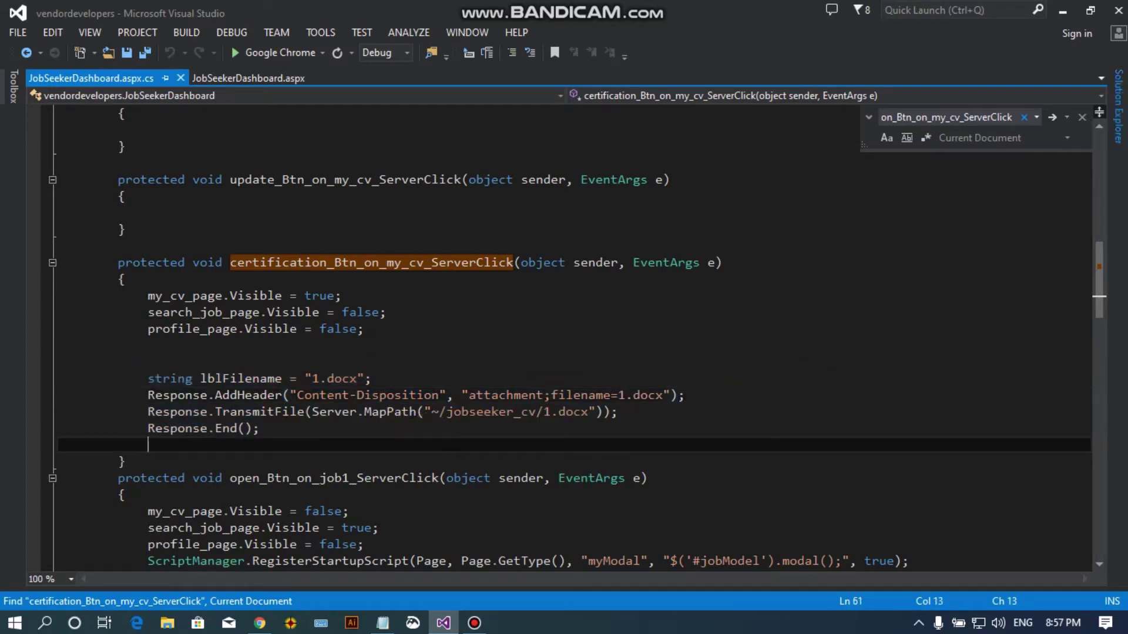
key(ctrl+alt+l)
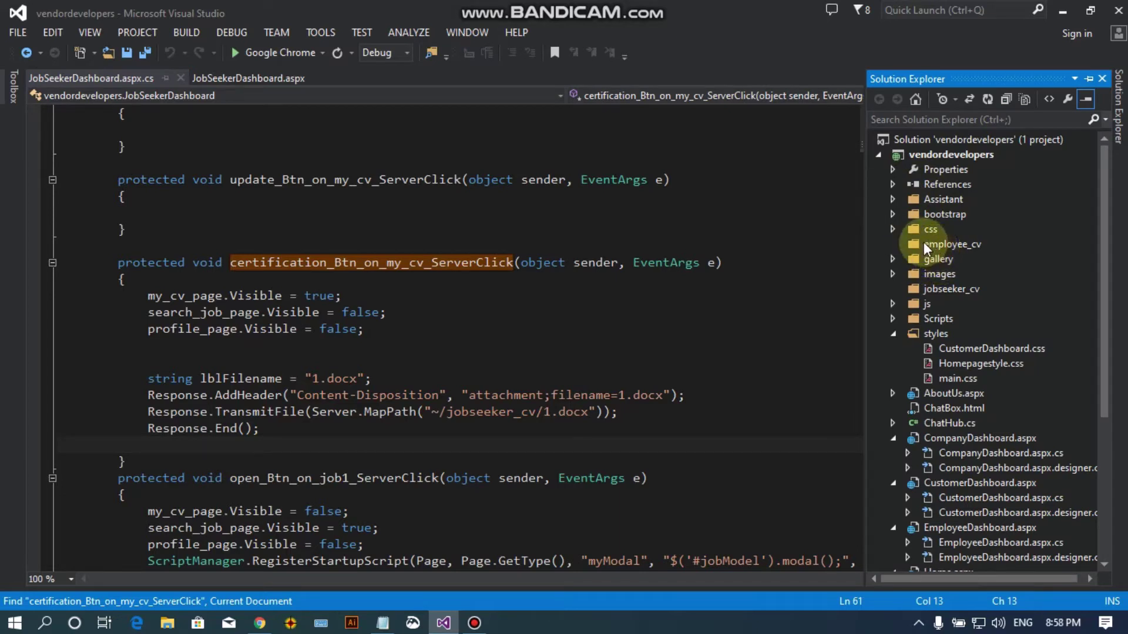
Add a new folder, NewFolder1, inside the employee_cv project folder
click(923, 242)
right_click(924, 243)
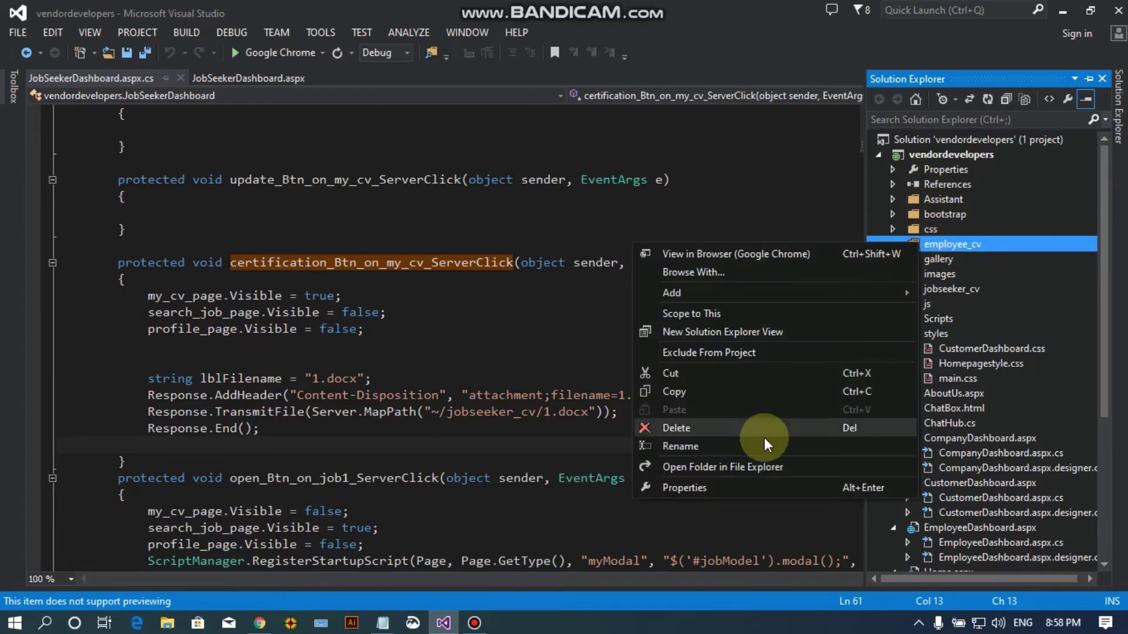
mouse_move(750, 292)
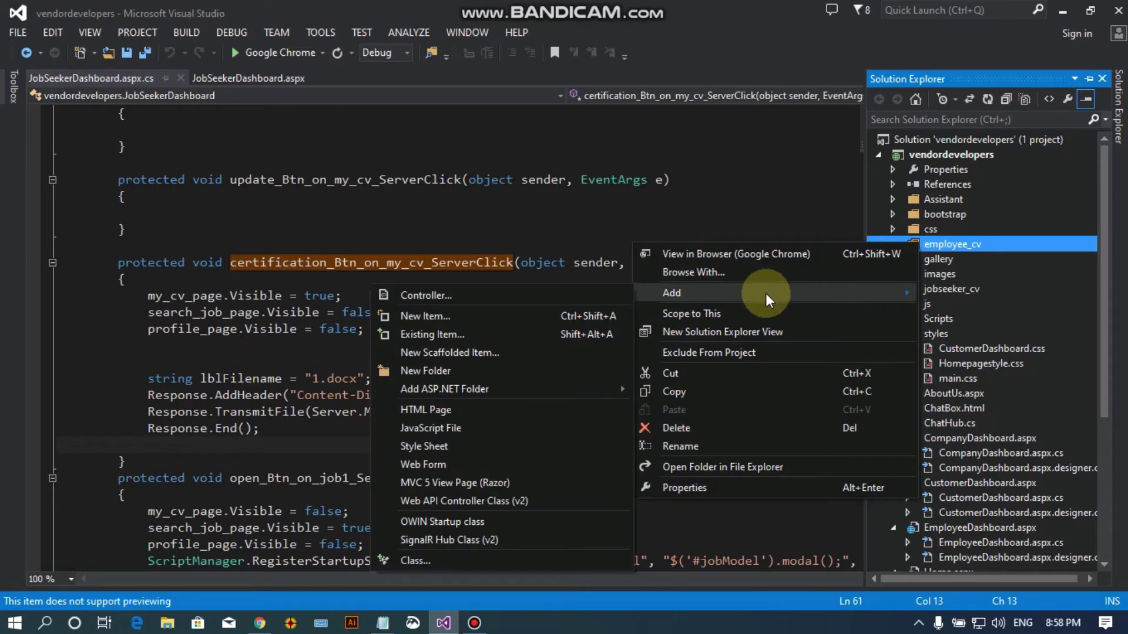
click(540, 373)
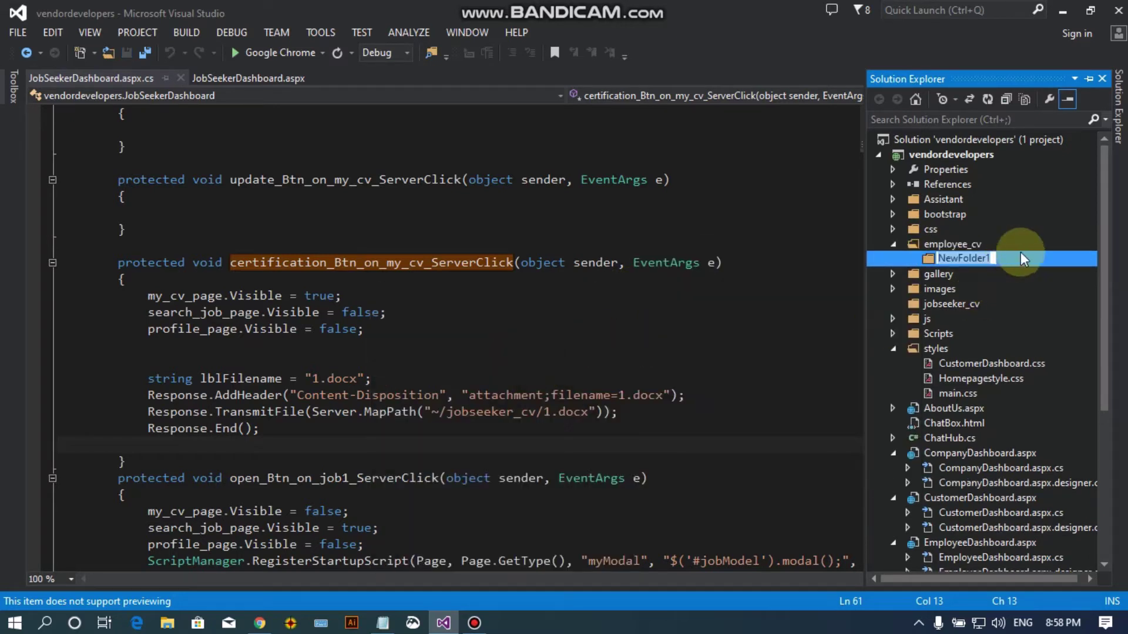
key(Return)
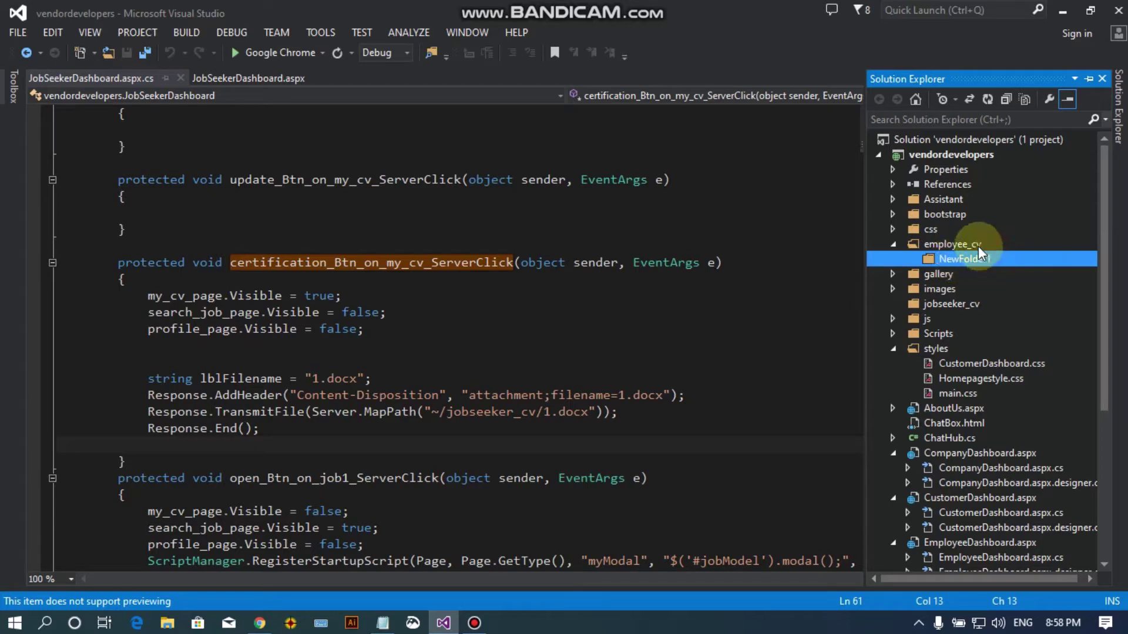
Open the employee_cv folder in File Explorer
click(978, 246)
right_click(979, 246)
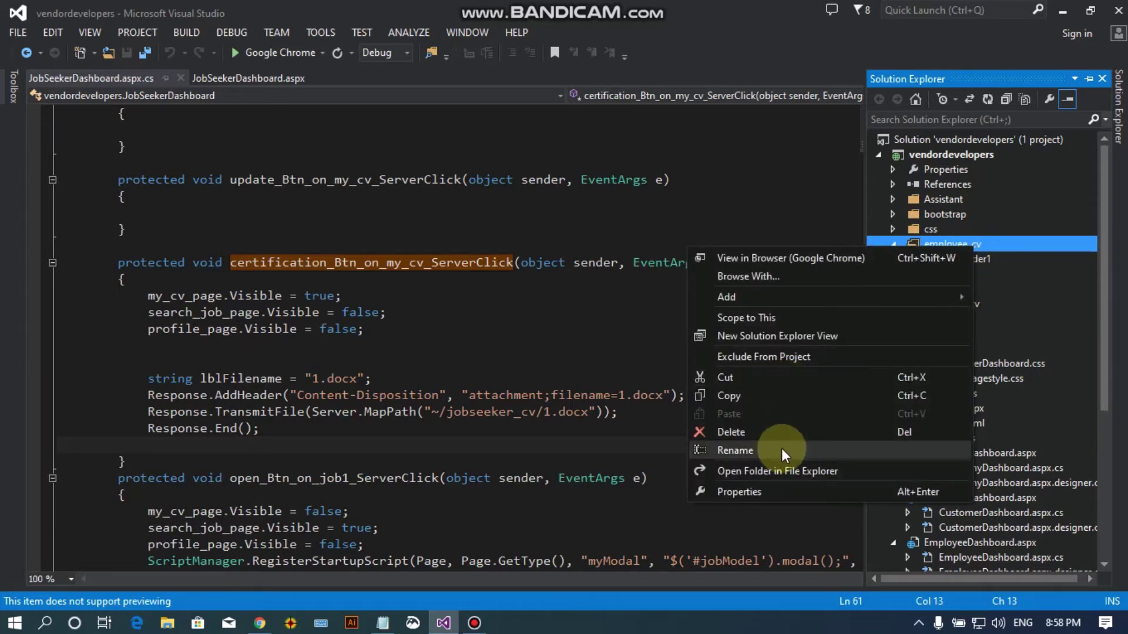
click(807, 470)
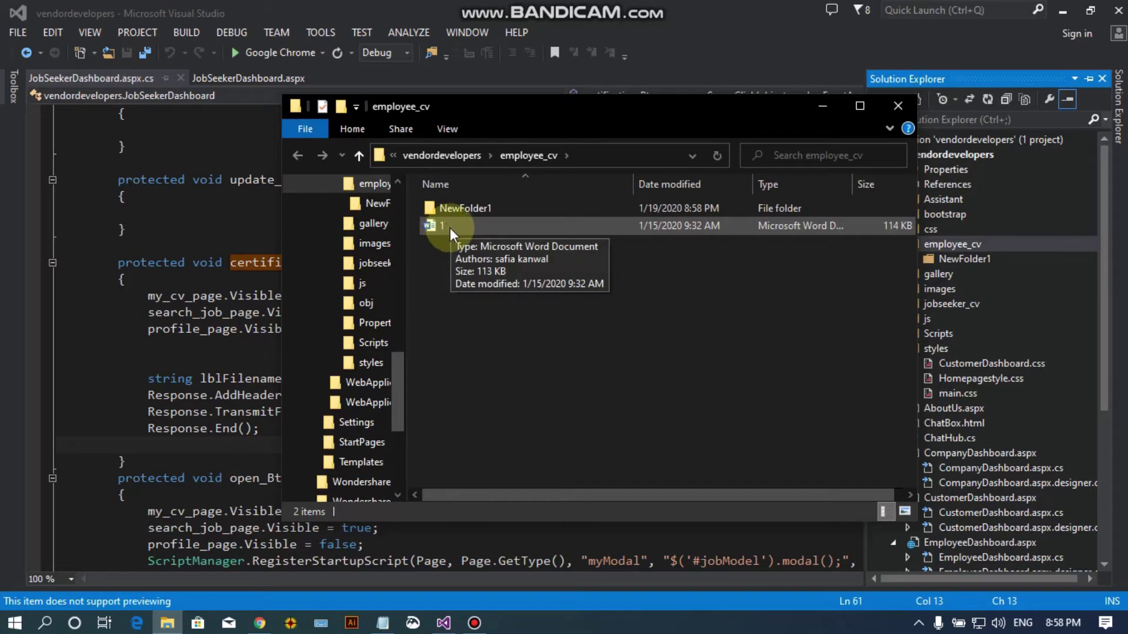
Check the properties of Word document 1 in employee_cv, confirming it is .docx, then close them
click(704, 227)
right_click(704, 226)
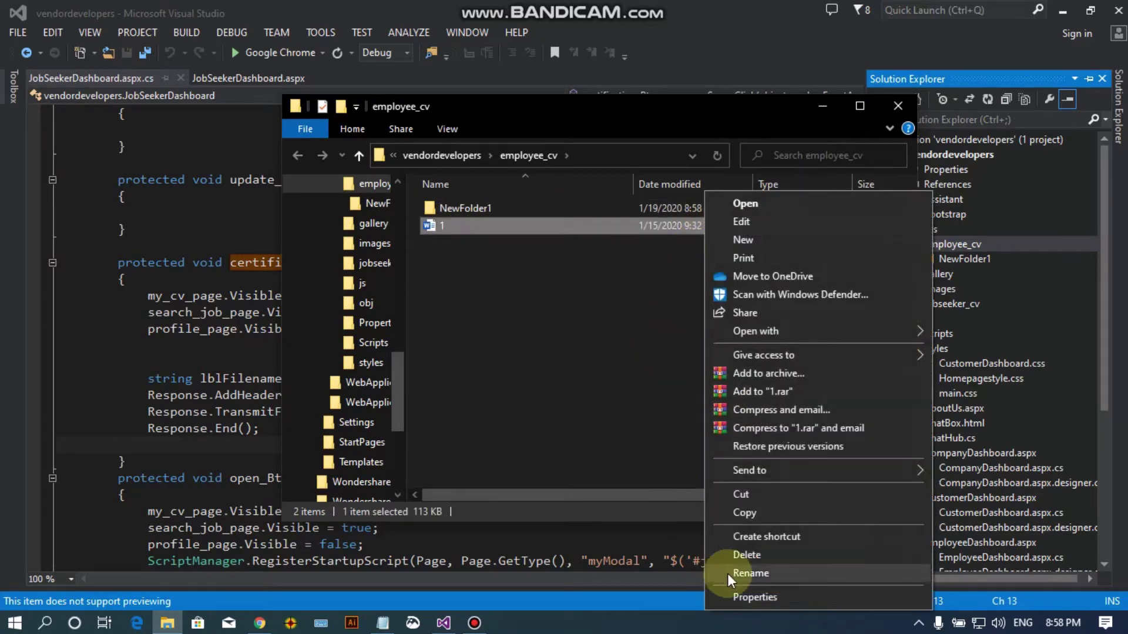
click(740, 595)
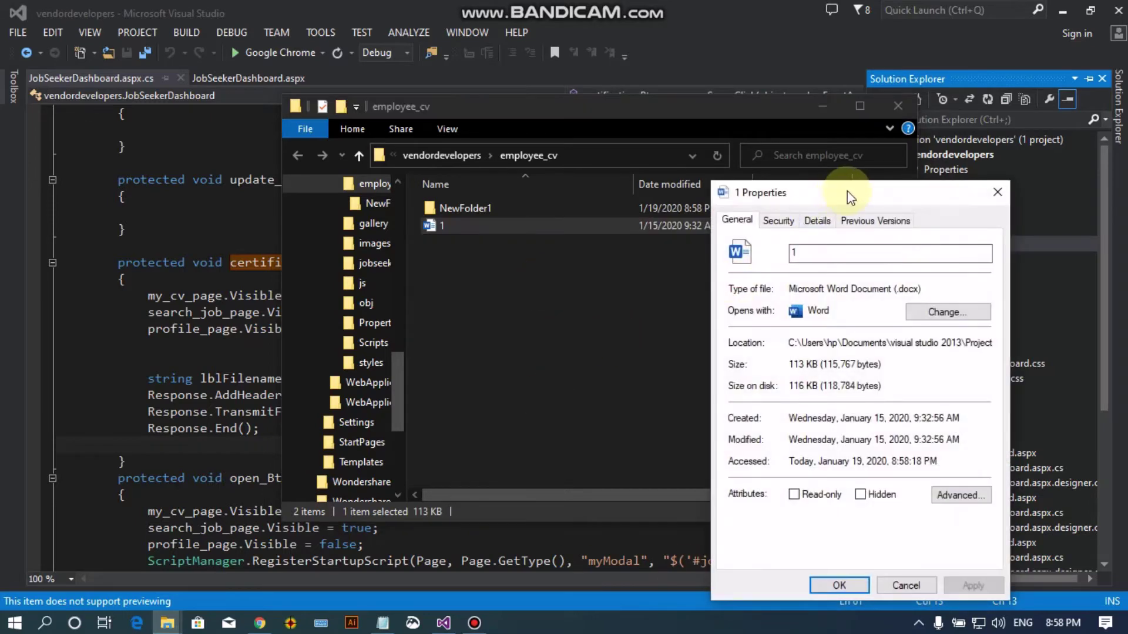
drag(849, 196, 688, 145)
drag(758, 238, 721, 240)
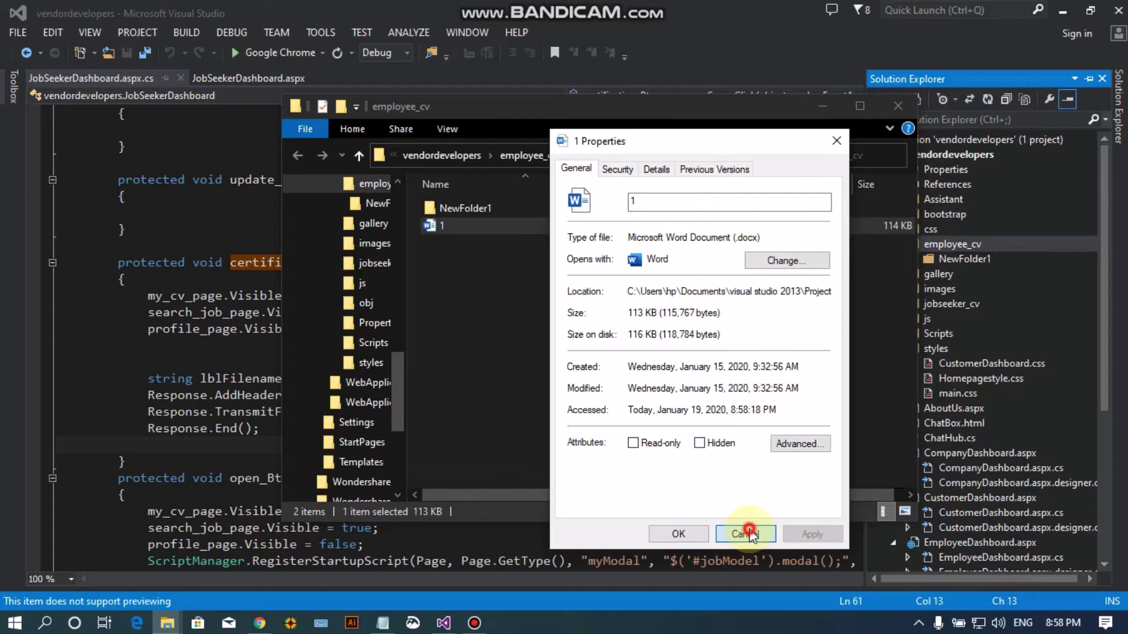
click(745, 534)
Return to the handler and inspect the 1.docx string and the lblFilename variable
click(822, 105)
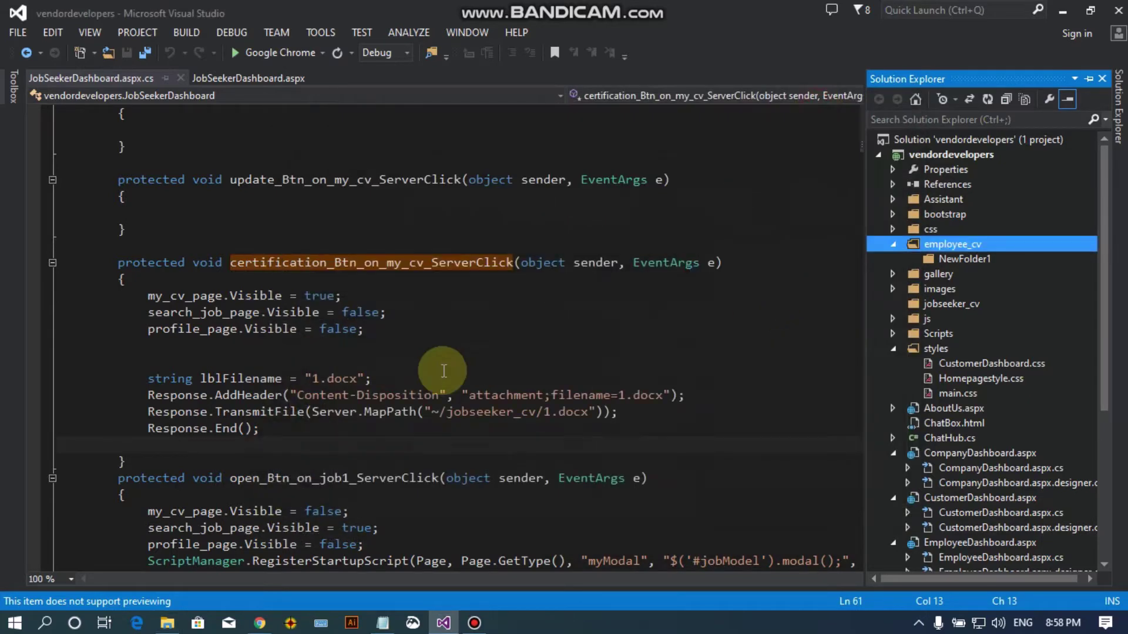
click(251, 377)
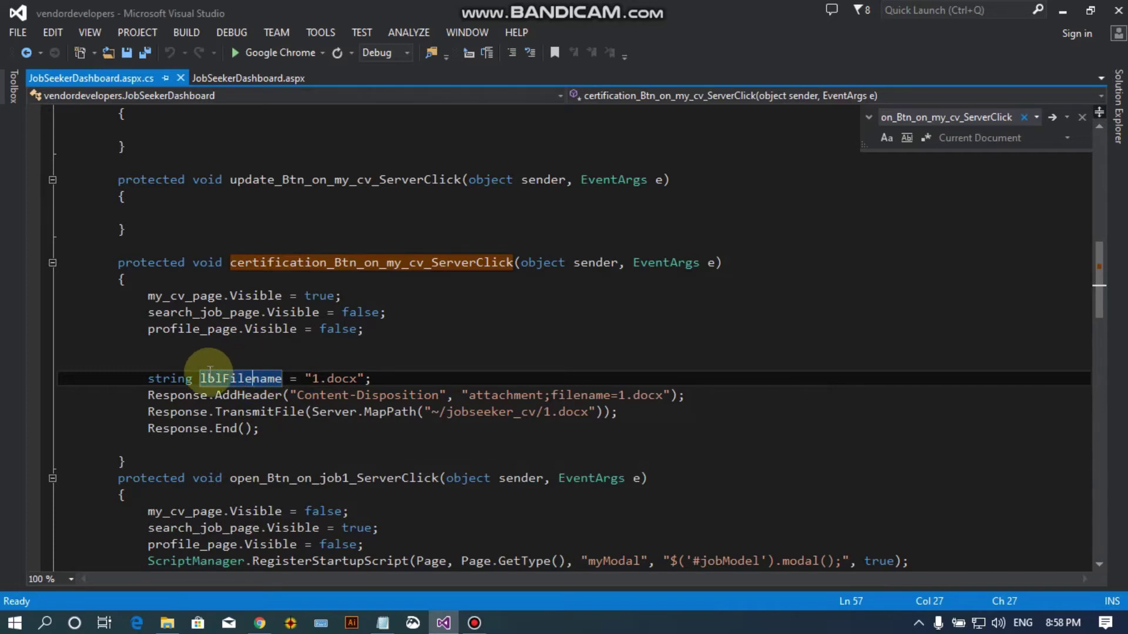
click(311, 379)
click(325, 379)
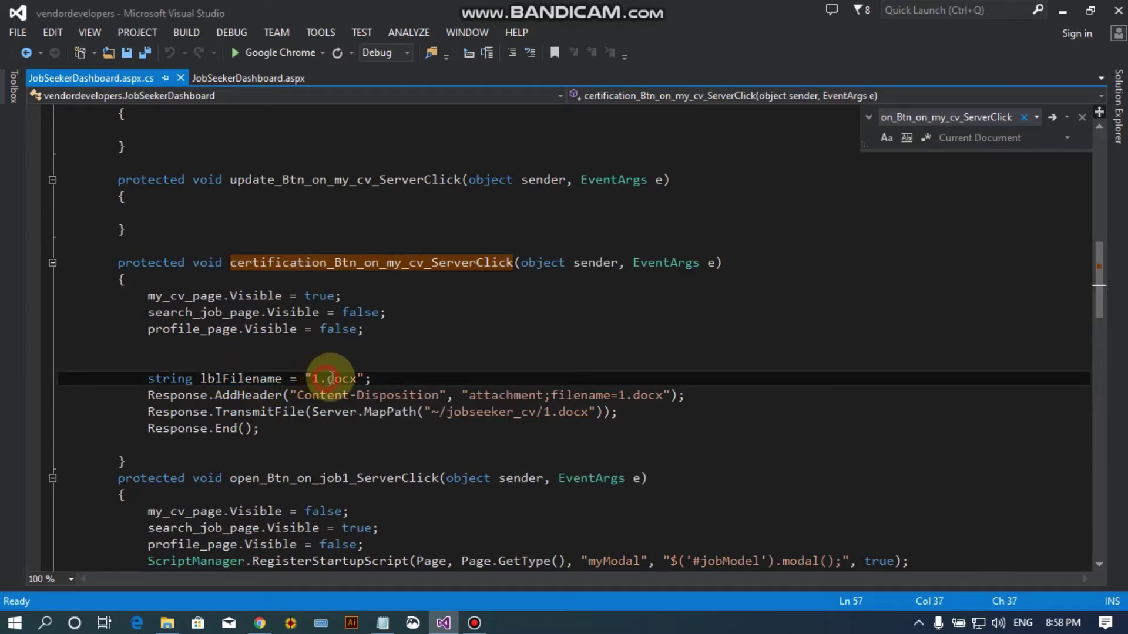
drag(326, 379, 359, 379)
click(328, 379)
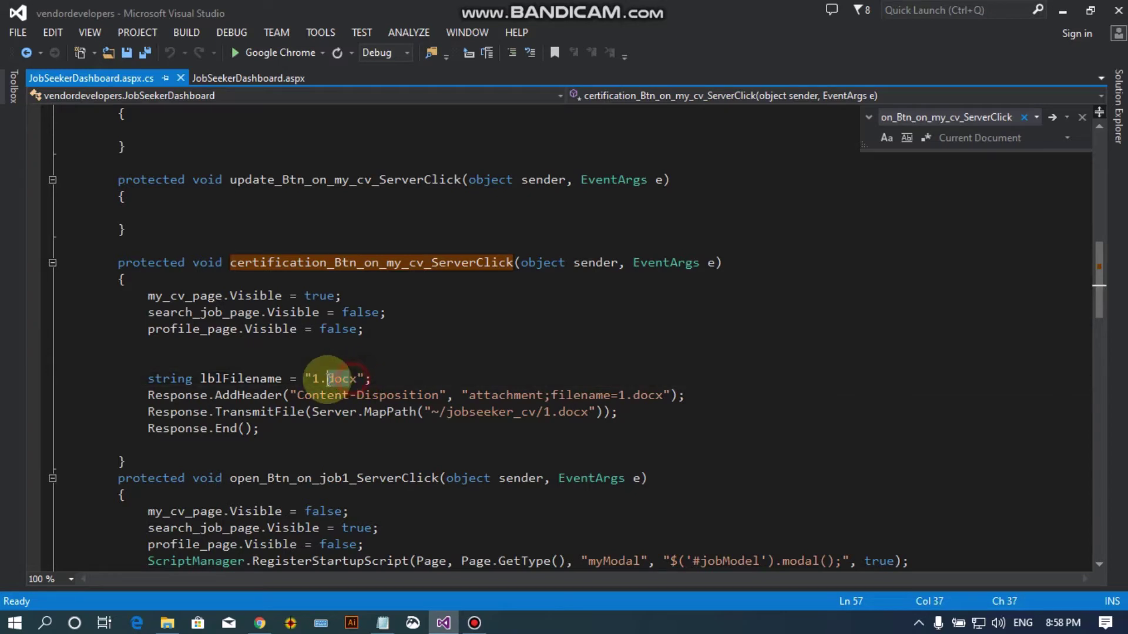
click(208, 379)
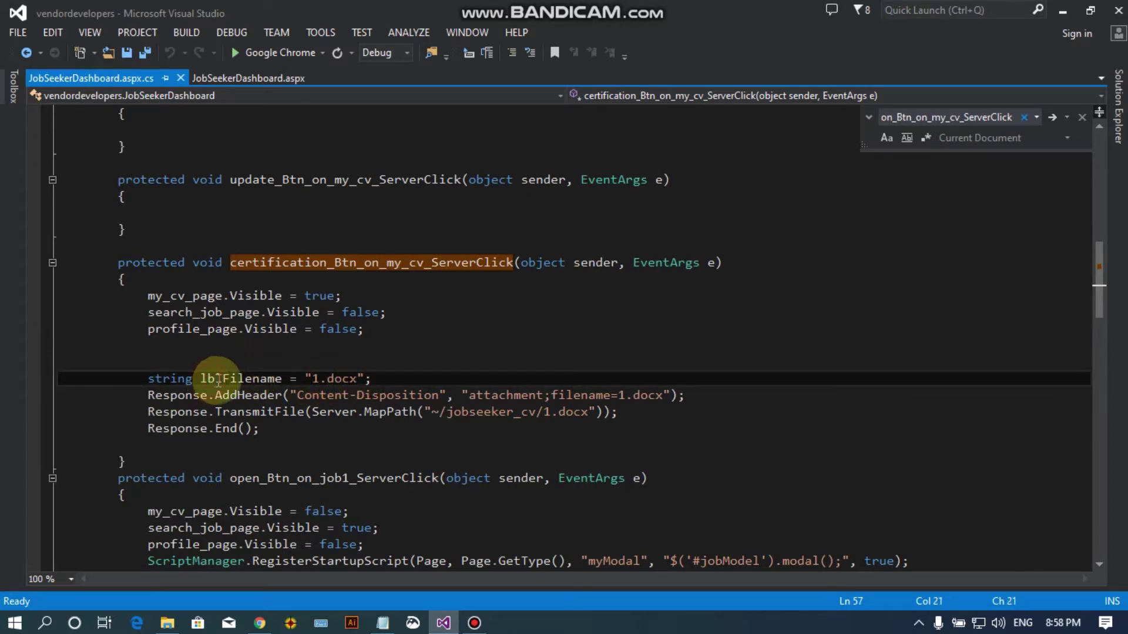
double_click(228, 379)
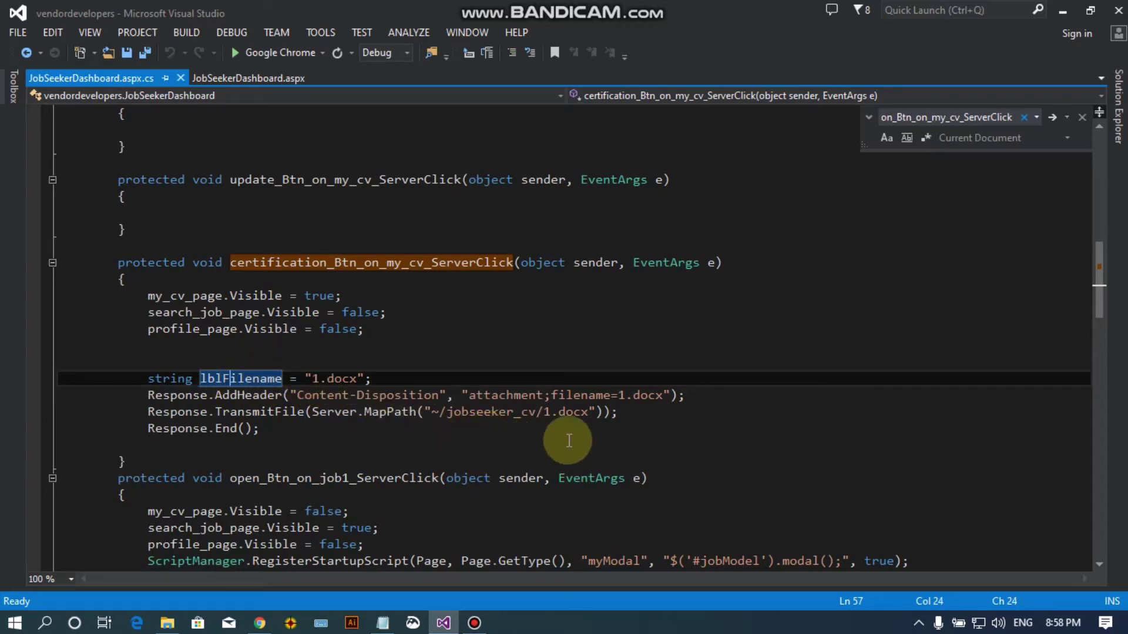
Select the lblFilename declaration holding 1.docx and comment it out
click(628, 413)
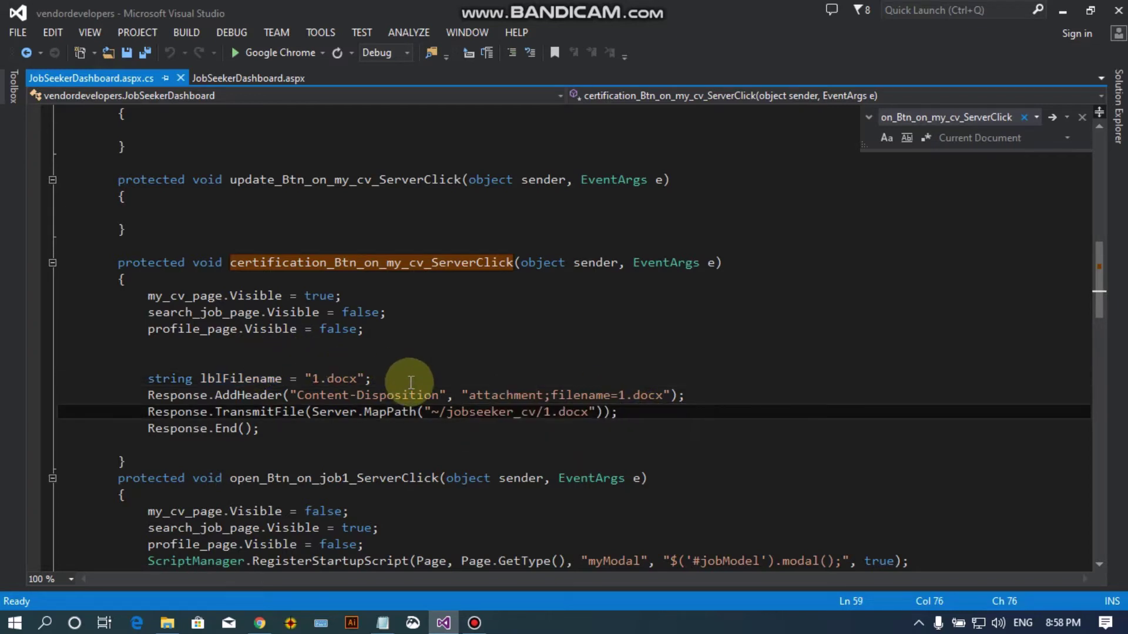
drag(372, 378, 188, 379)
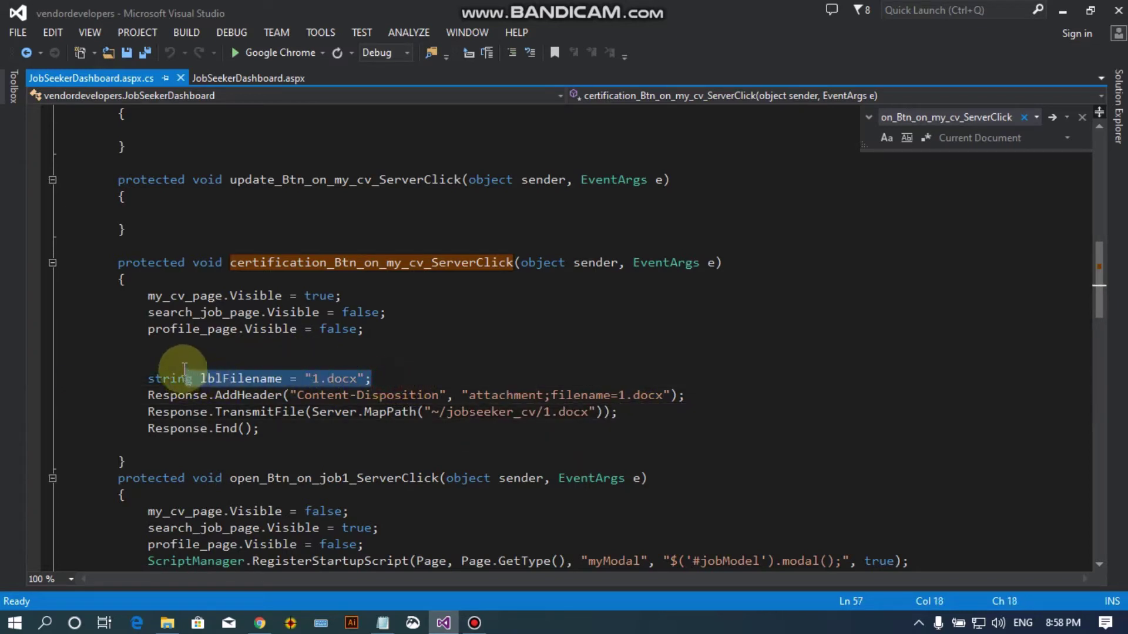
click(206, 362)
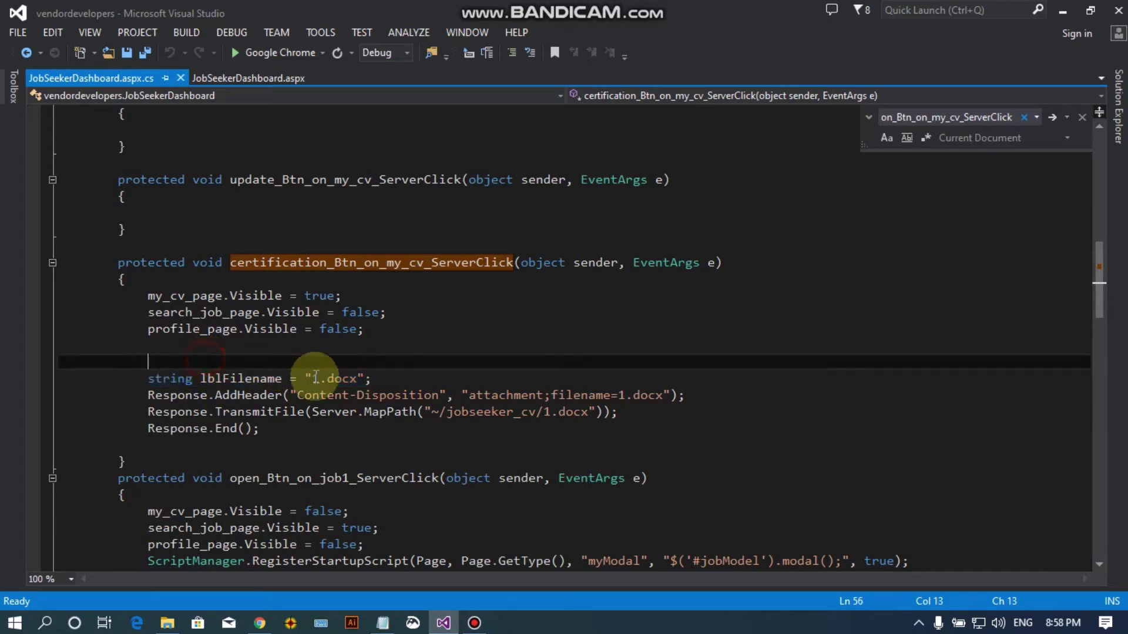
shift+click(385, 380)
click(386, 380)
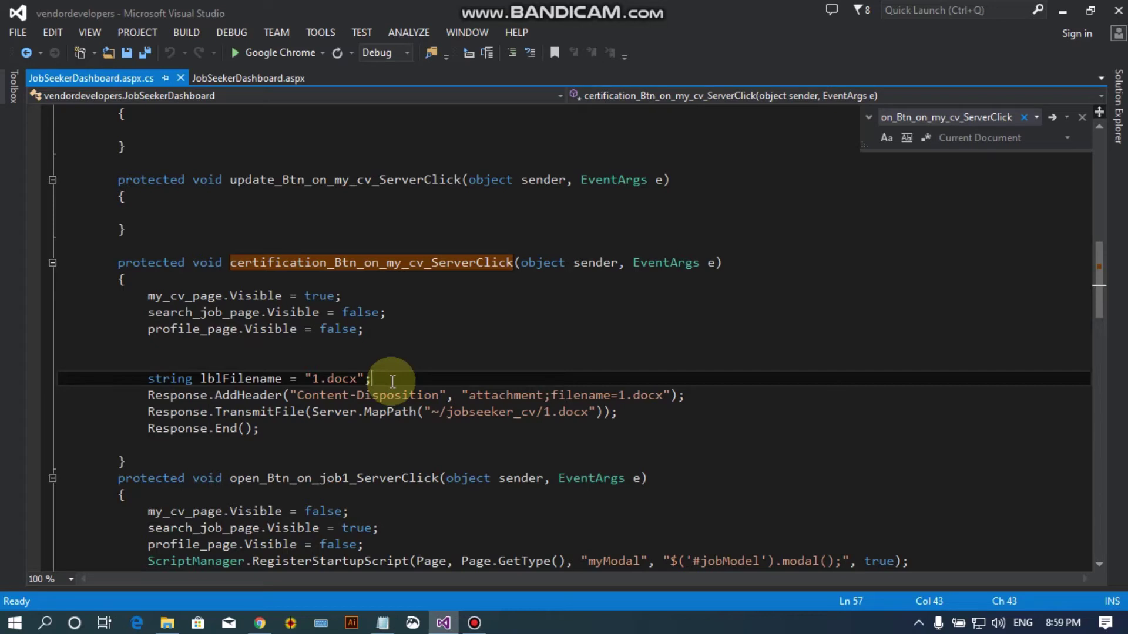
drag(372, 379, 373, 368)
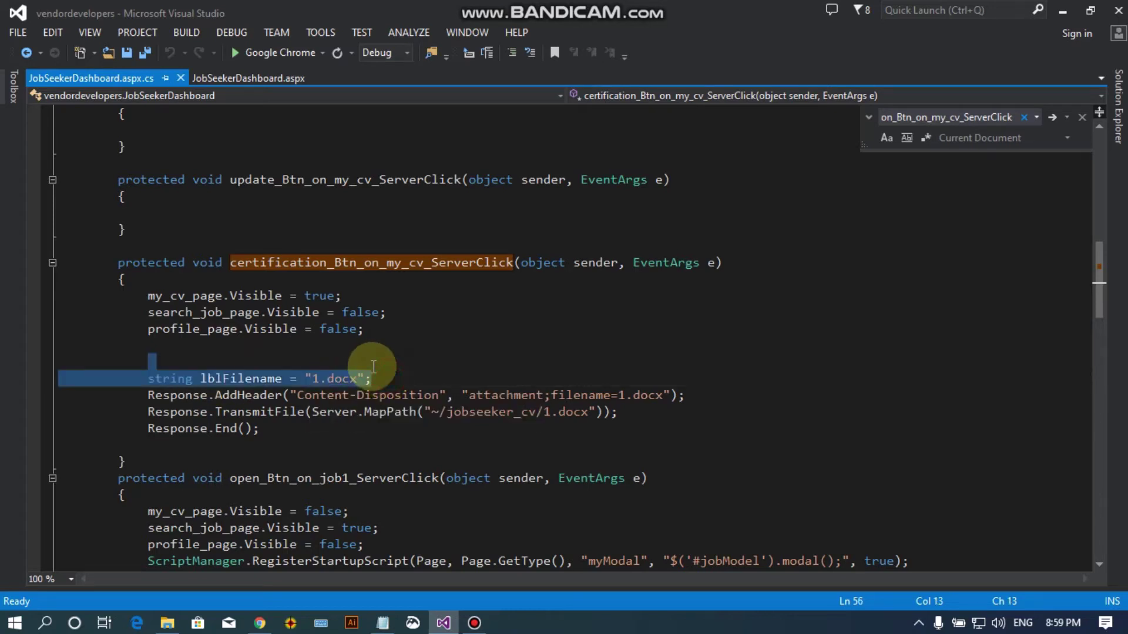
click(511, 54)
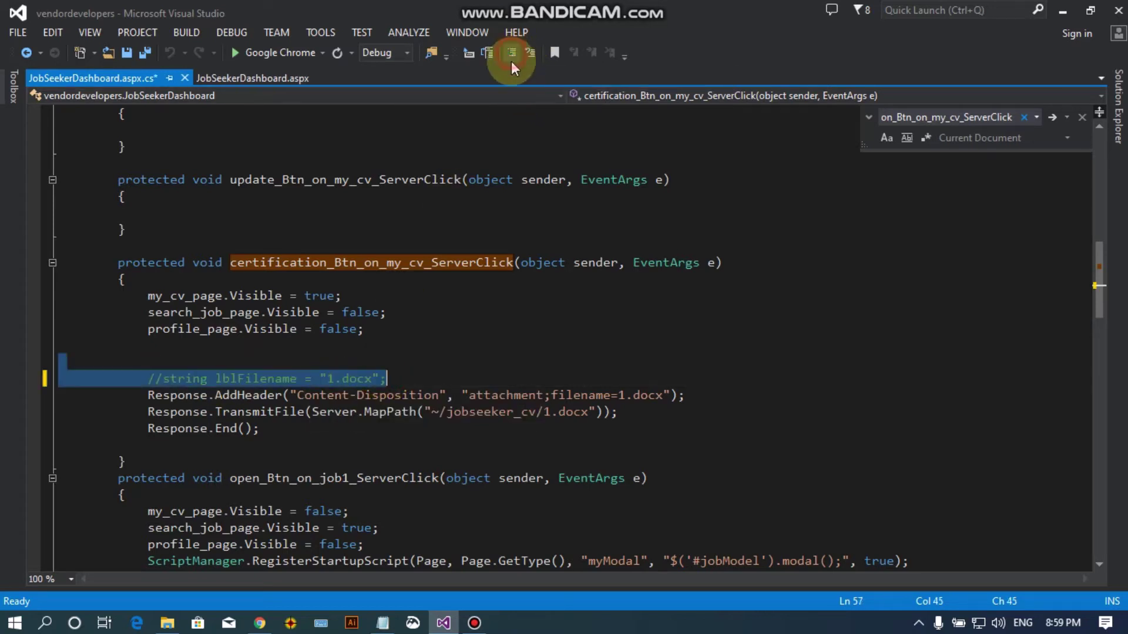
click(398, 377)
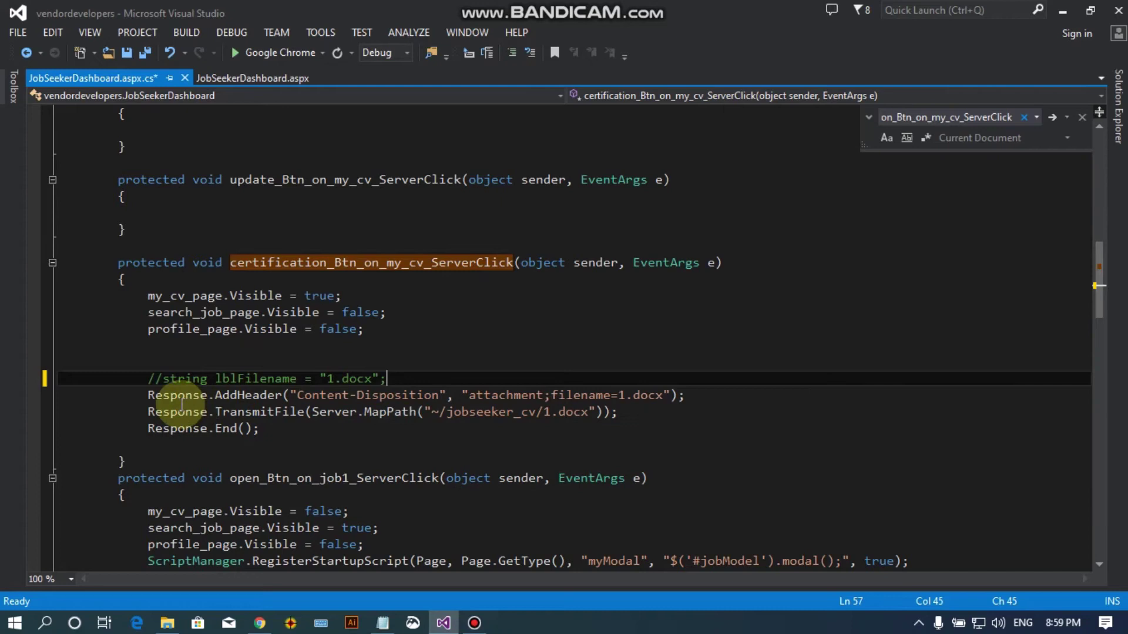
Inspect the AddHeader line's Content-Disposition attachment value with filename=1.docx
click(228, 395)
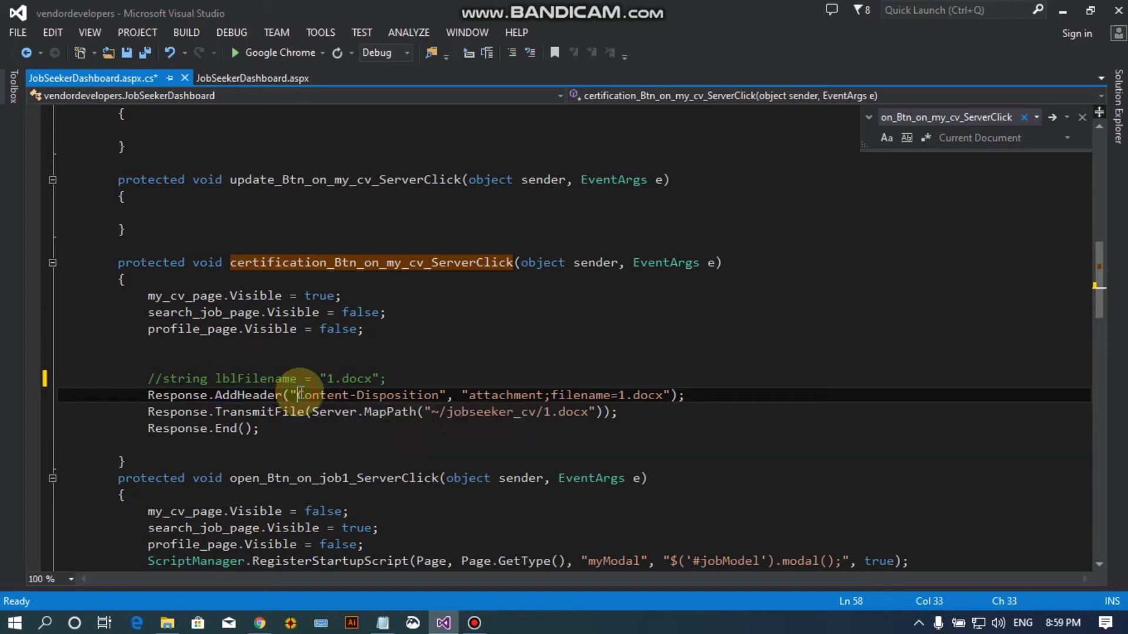
drag(297, 396, 443, 396)
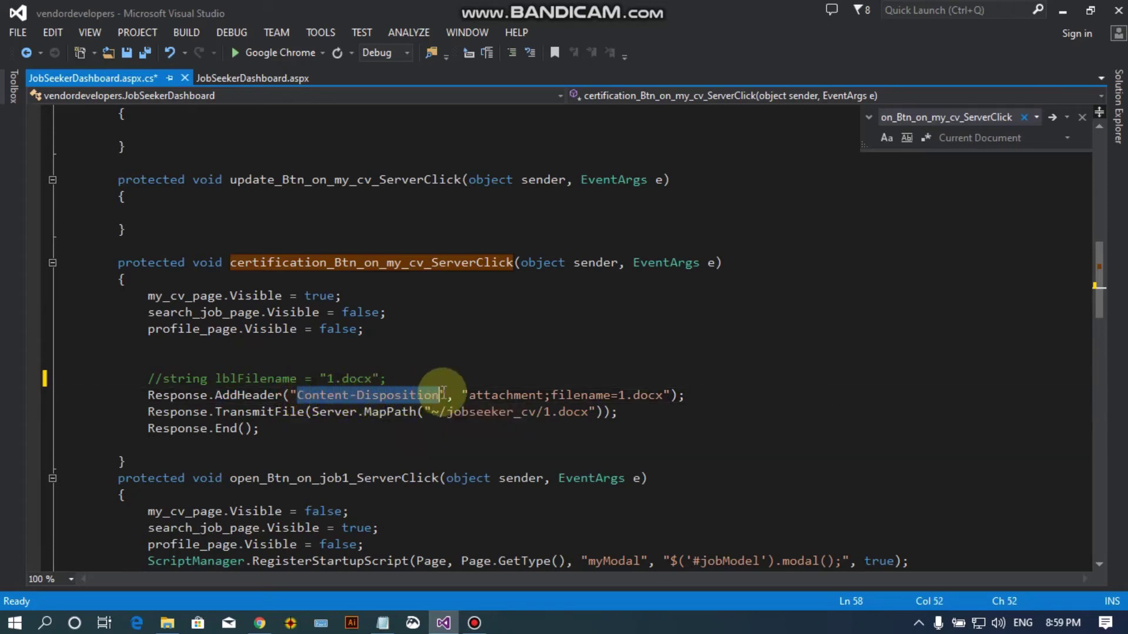
click(469, 396)
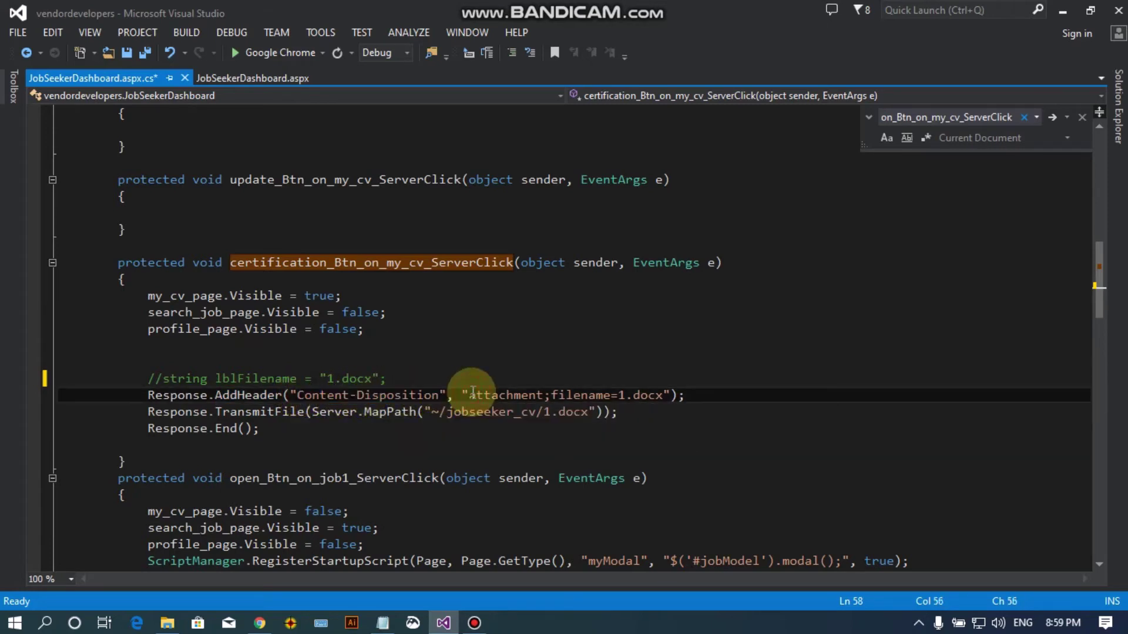
click(549, 394)
click(599, 395)
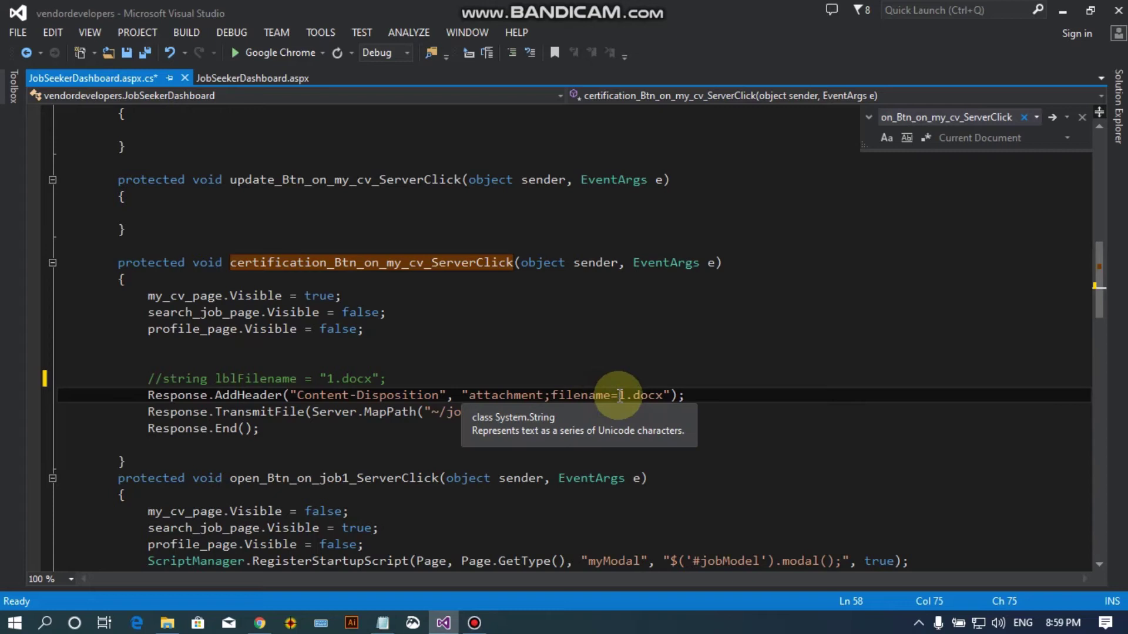
double_click(621, 396)
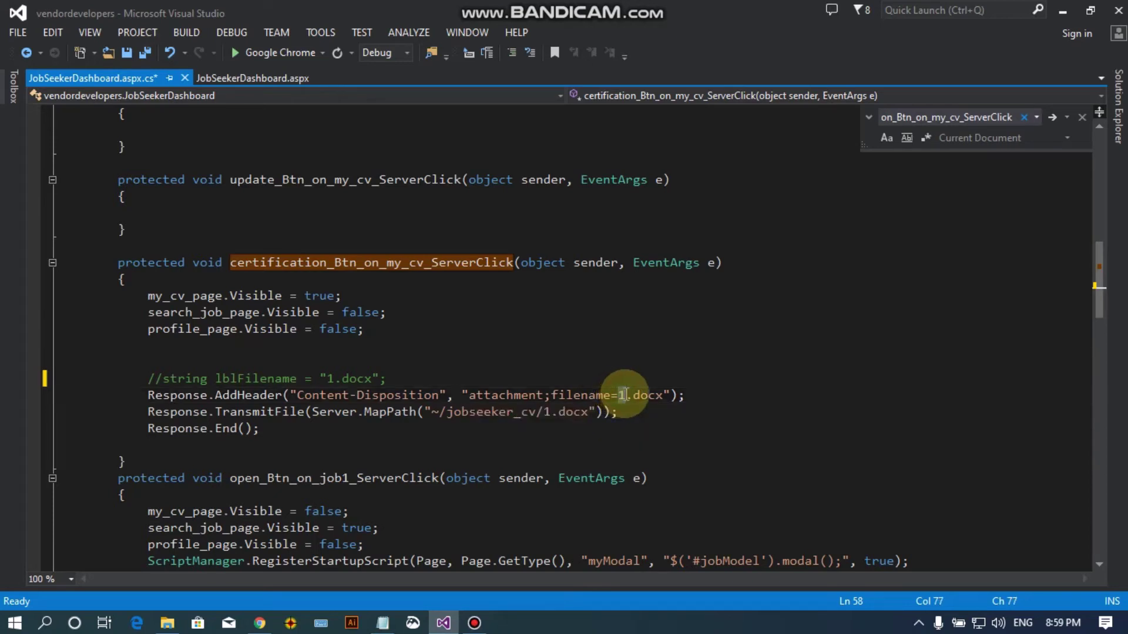
click(636, 396)
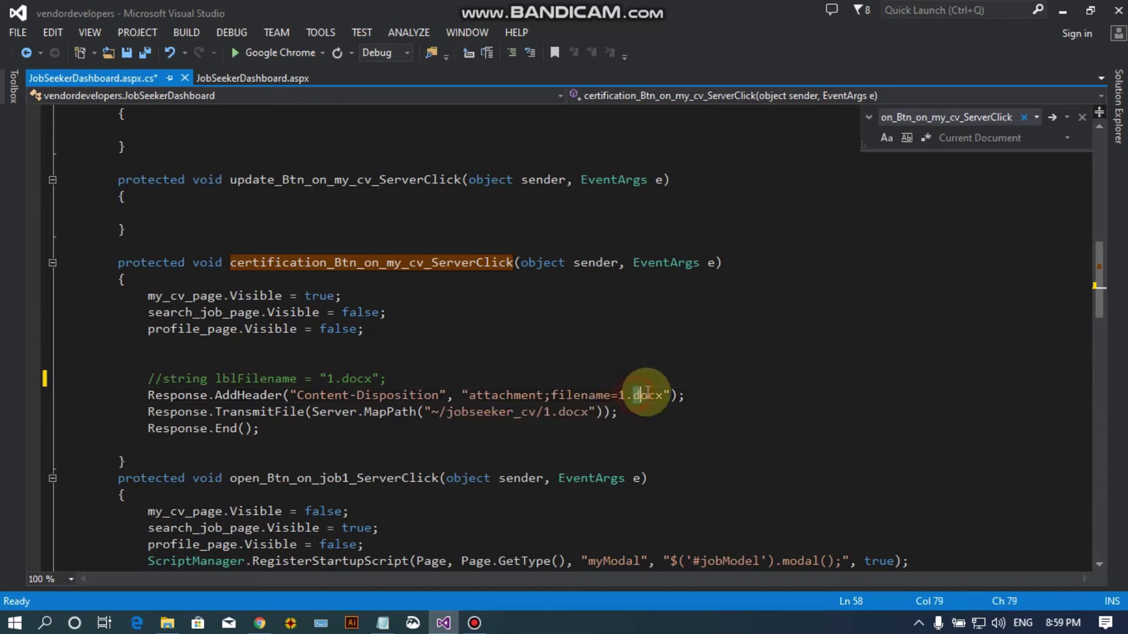
drag(646, 394, 662, 395)
click(684, 396)
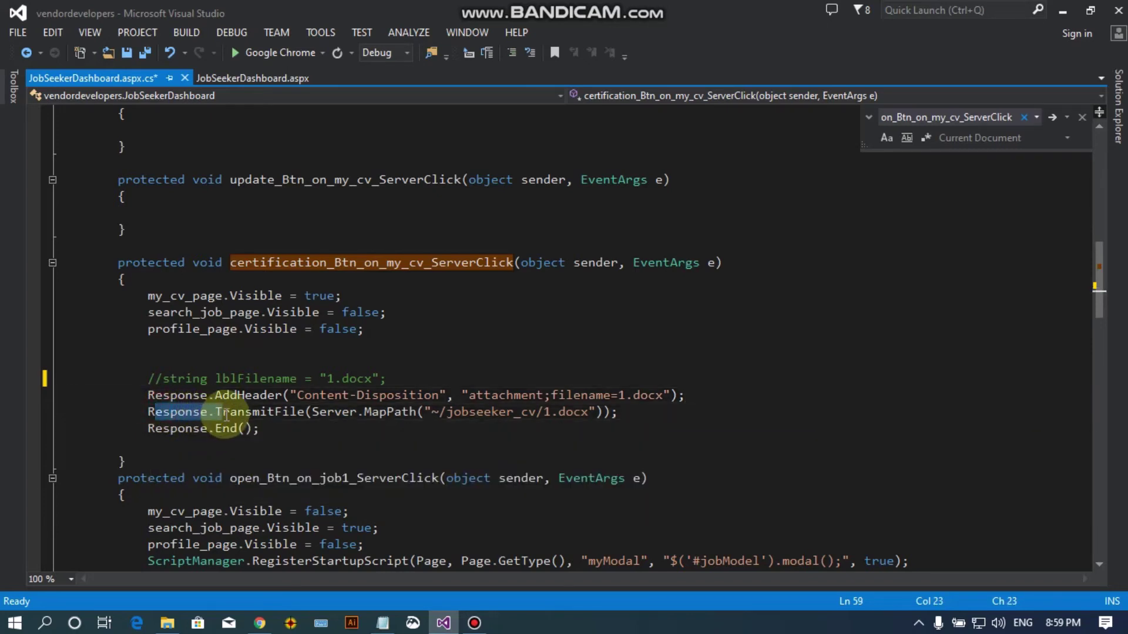
Inspect the TransmitFile Server.MapPath path pointing to the jobseeker_cv folder's 1.docx
click(279, 412)
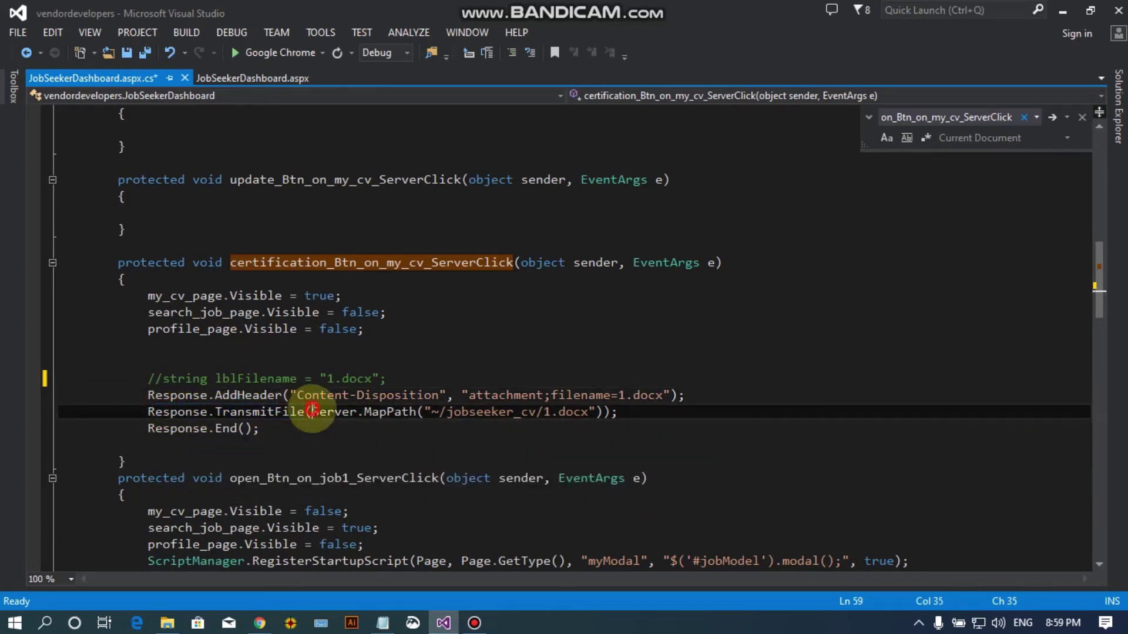
mouse_move(309, 412)
mouse_down()
mouse_move(527, 395)
mouse_move(599, 412)
mouse_up()
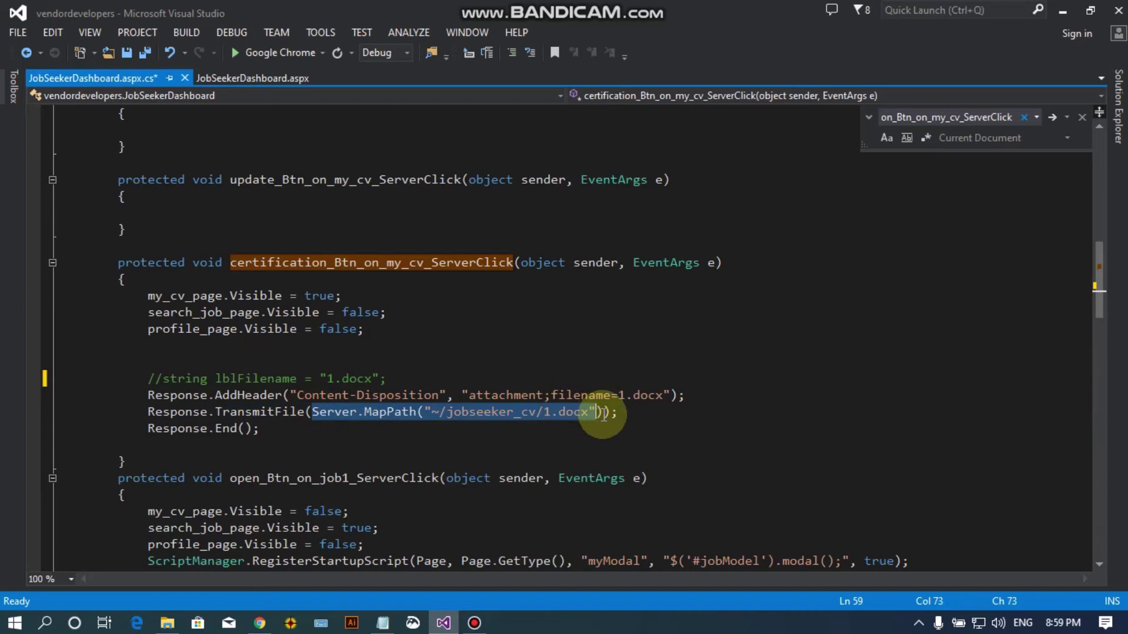
click(629, 412)
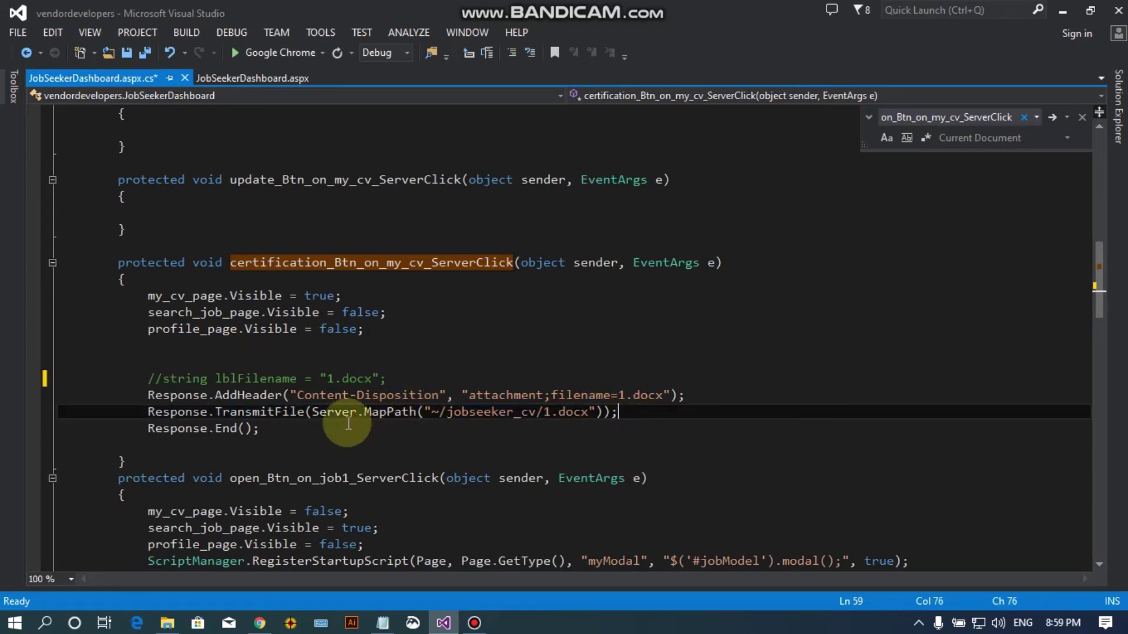
click(386, 412)
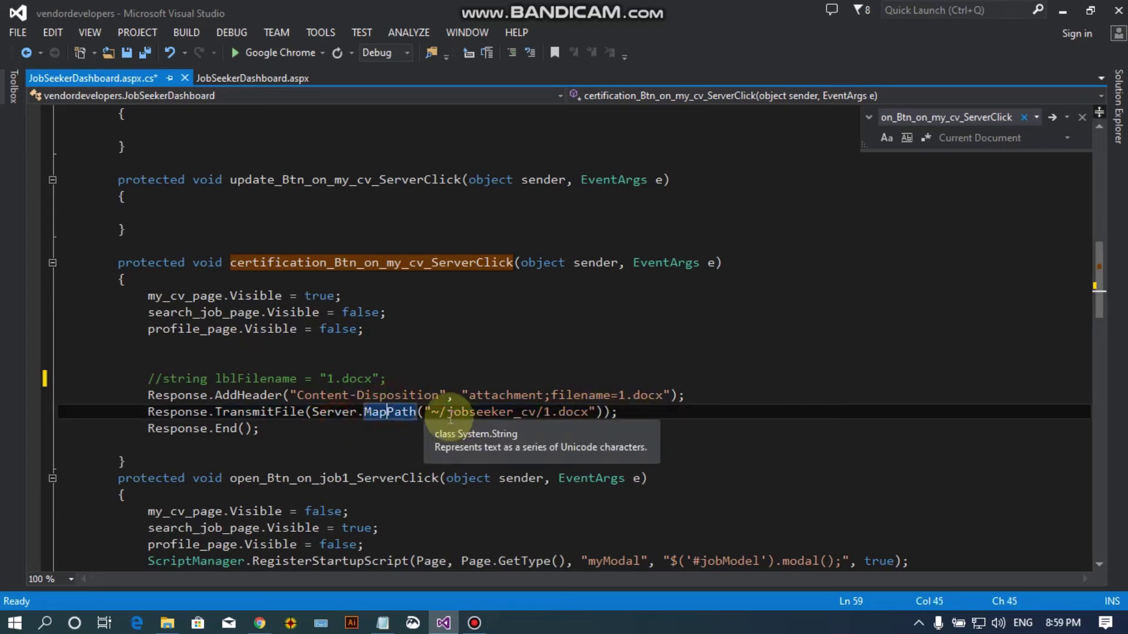
drag(446, 412, 529, 414)
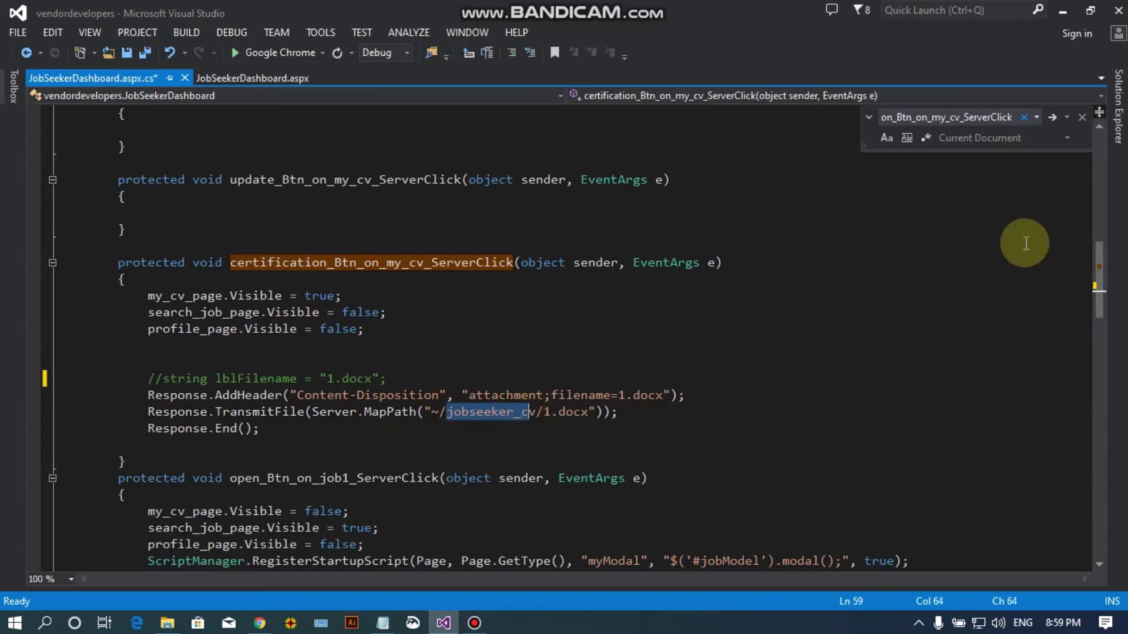
Open jobseeker_cv from Solution Explorer in File Explorer, confirm Word file 1, then close it
click(1119, 114)
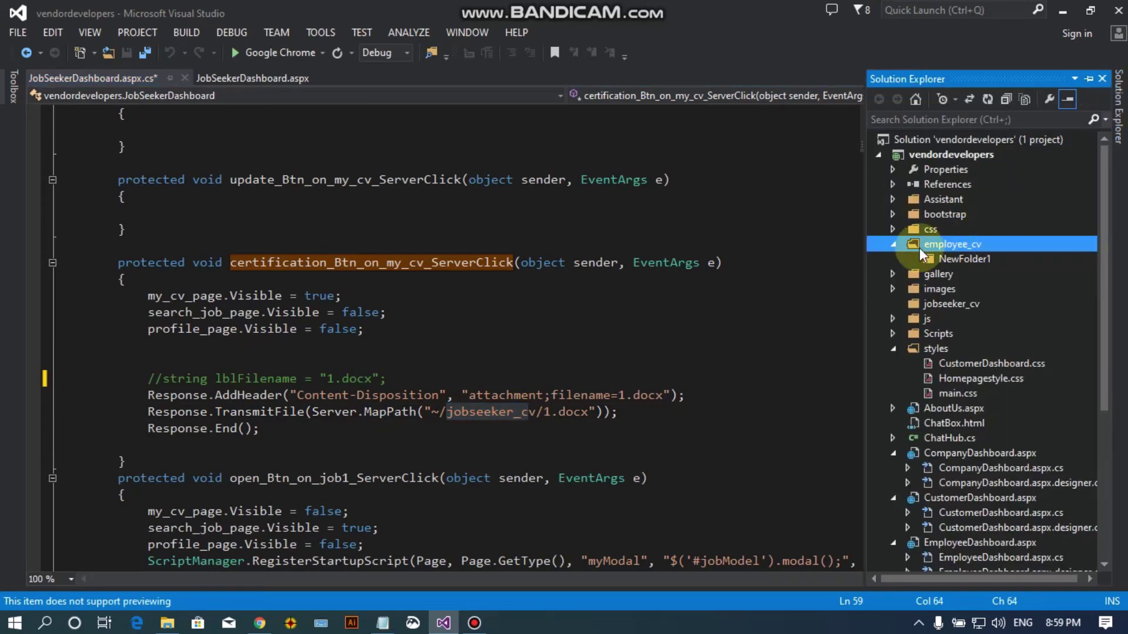
click(944, 305)
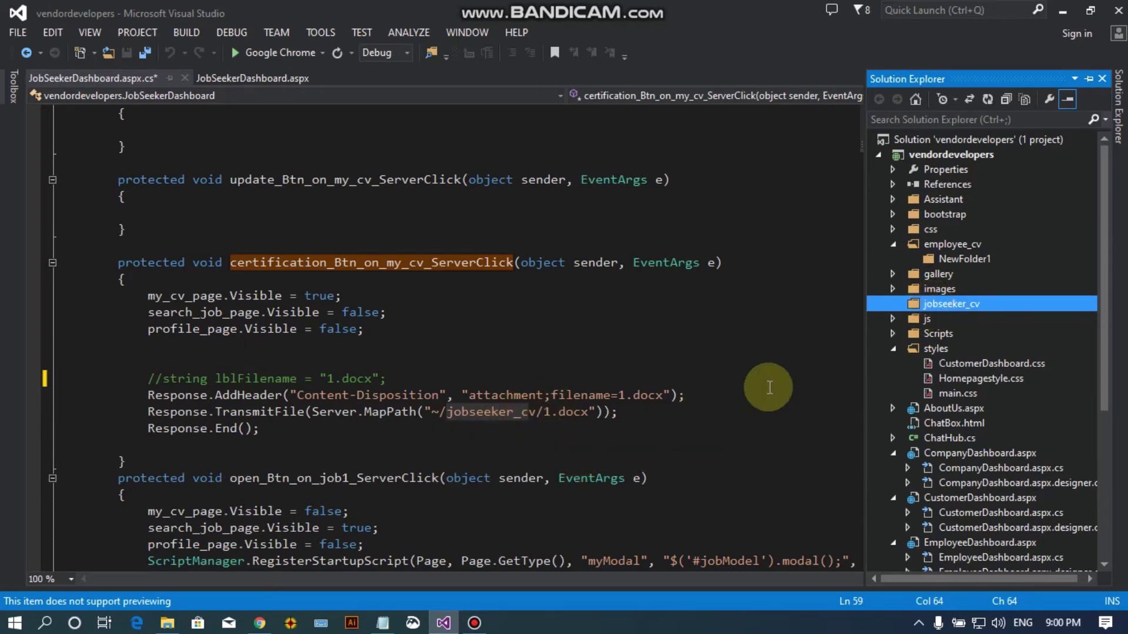
right_click(929, 306)
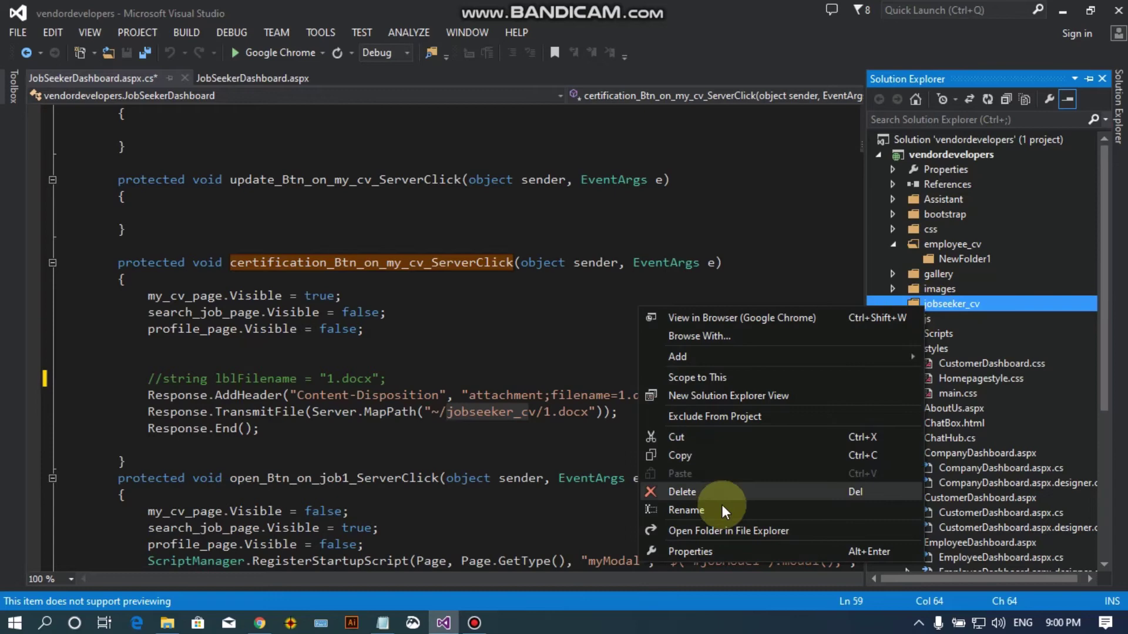
click(746, 529)
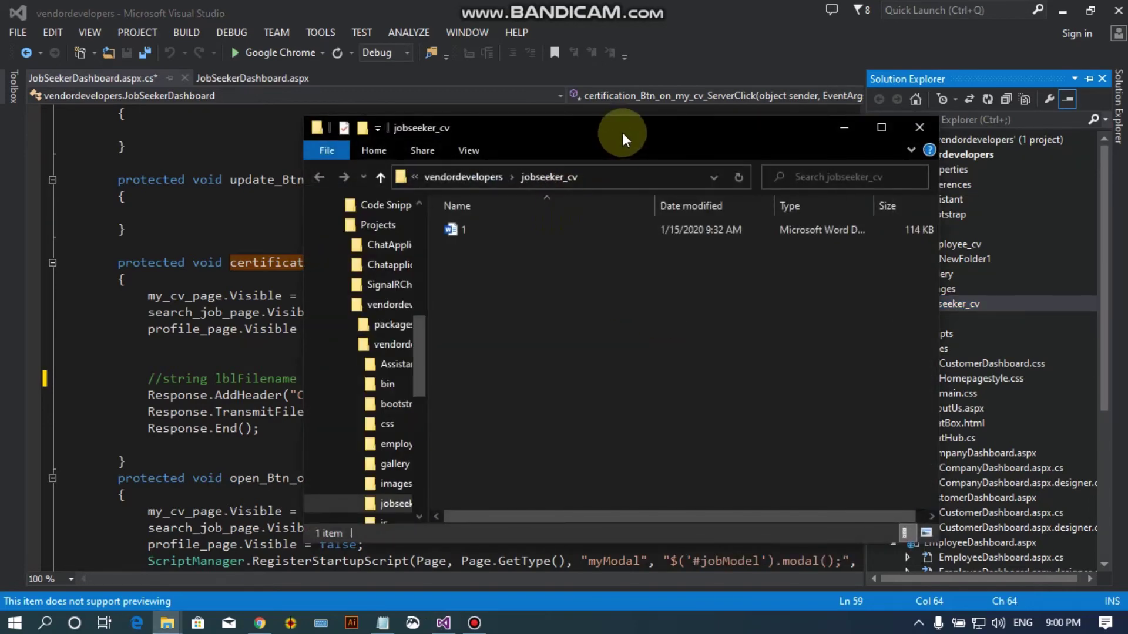
drag(622, 132, 559, 123)
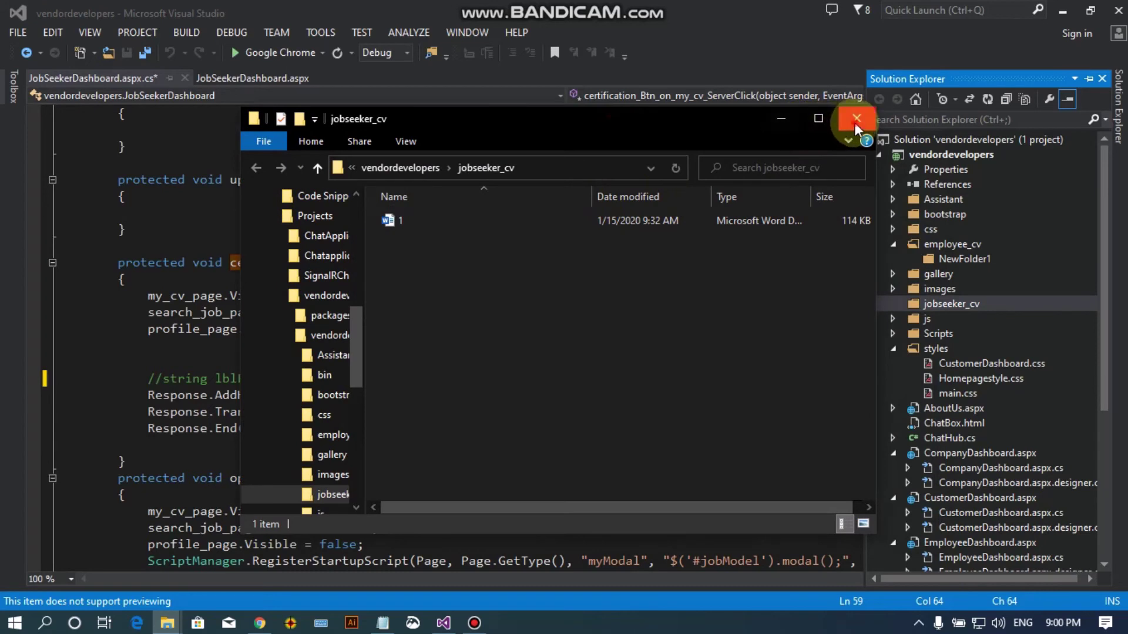
click(854, 121)
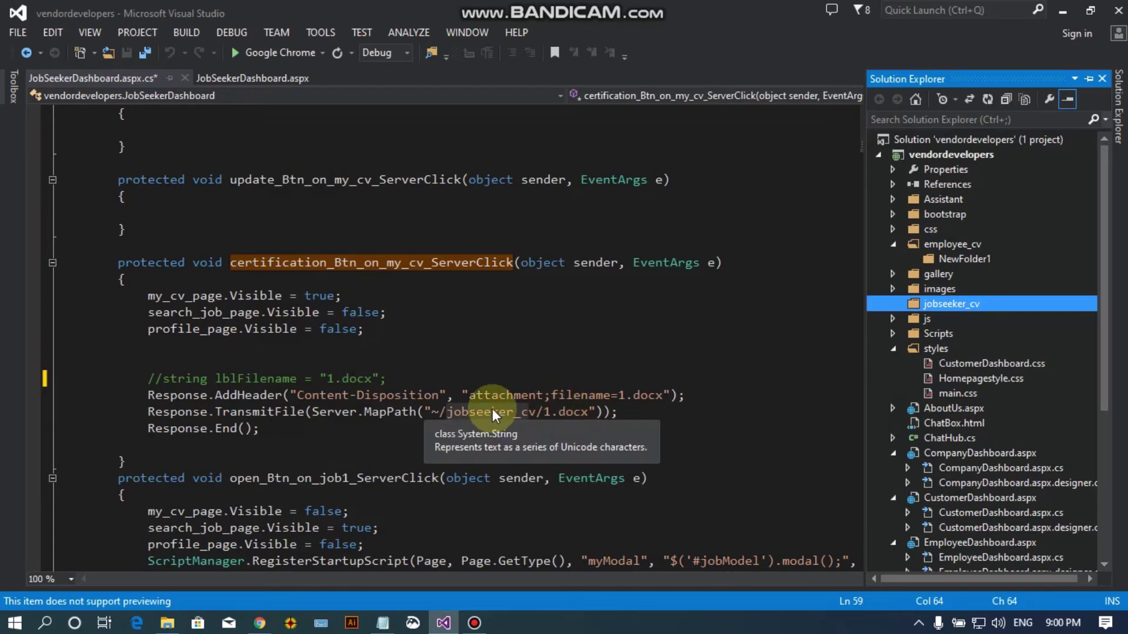
Mark the handler's three Response download lines for review
click(378, 405)
click(258, 428)
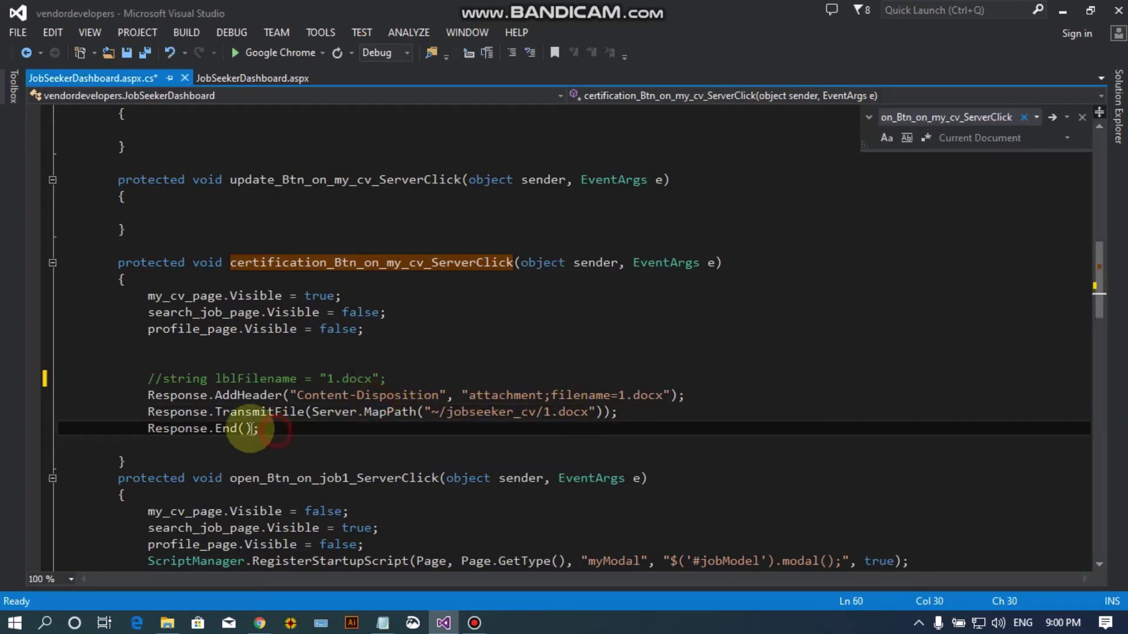
click(185, 430)
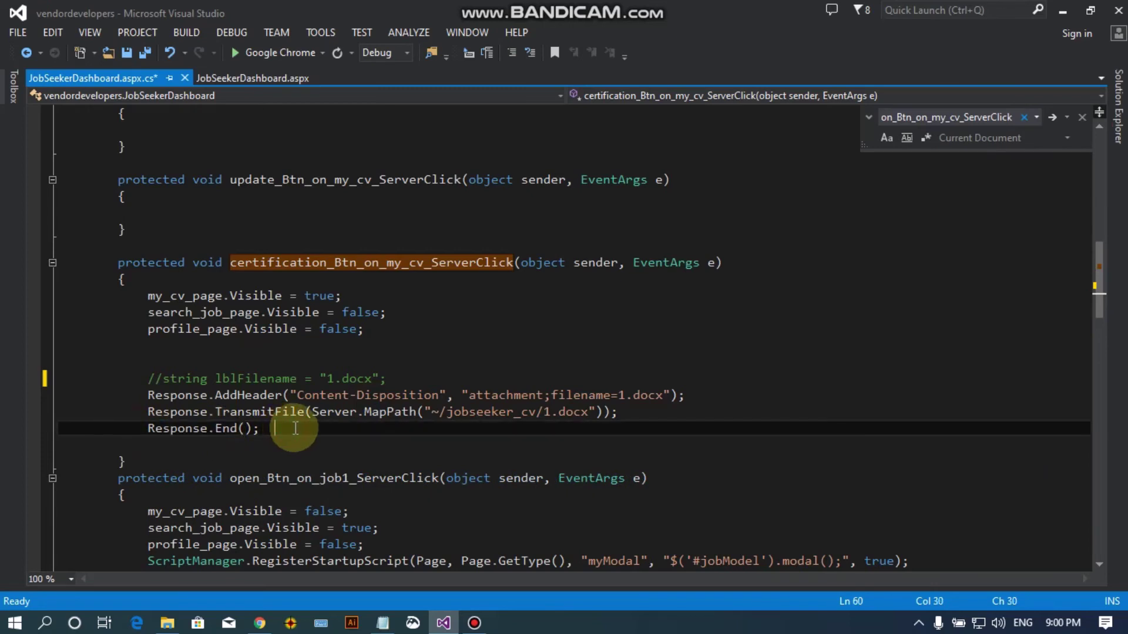
mouse_move(274, 429)
mouse_down()
mouse_move(132, 411)
mouse_move(148, 395)
mouse_up()
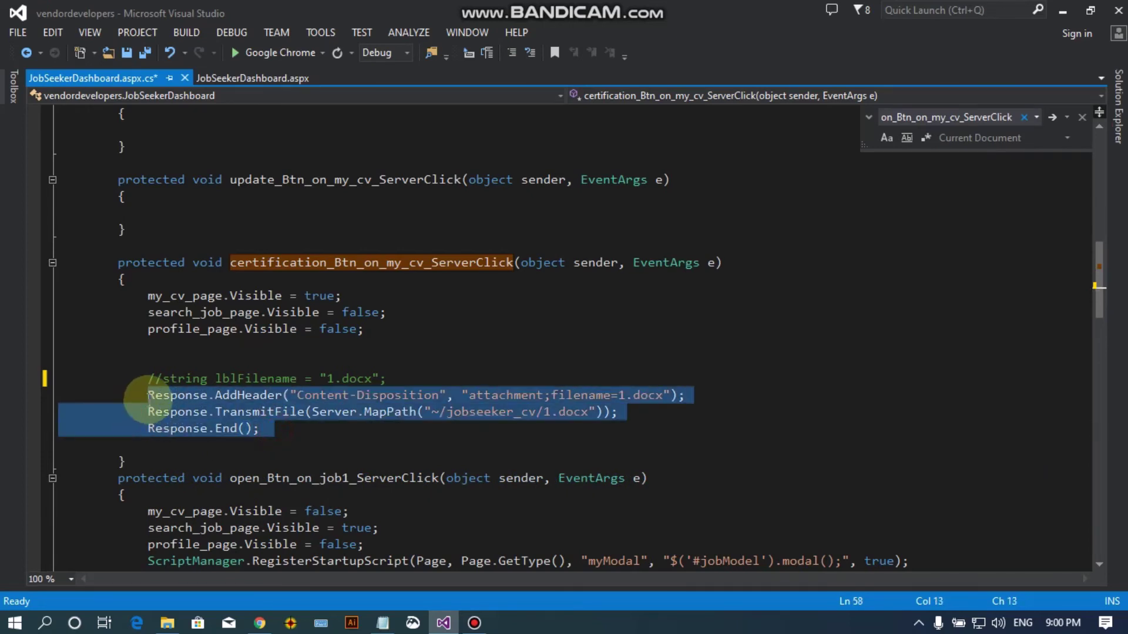
click(279, 430)
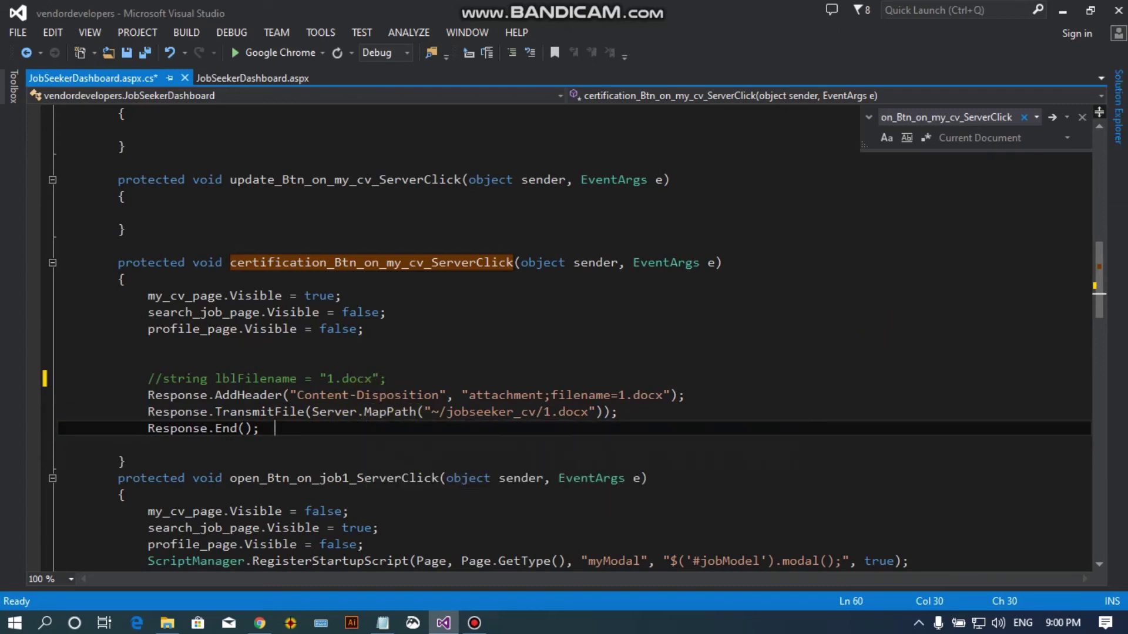
Glance at the project tree again, then switch to the JobSeekerDashboard.aspx markup
click(1119, 105)
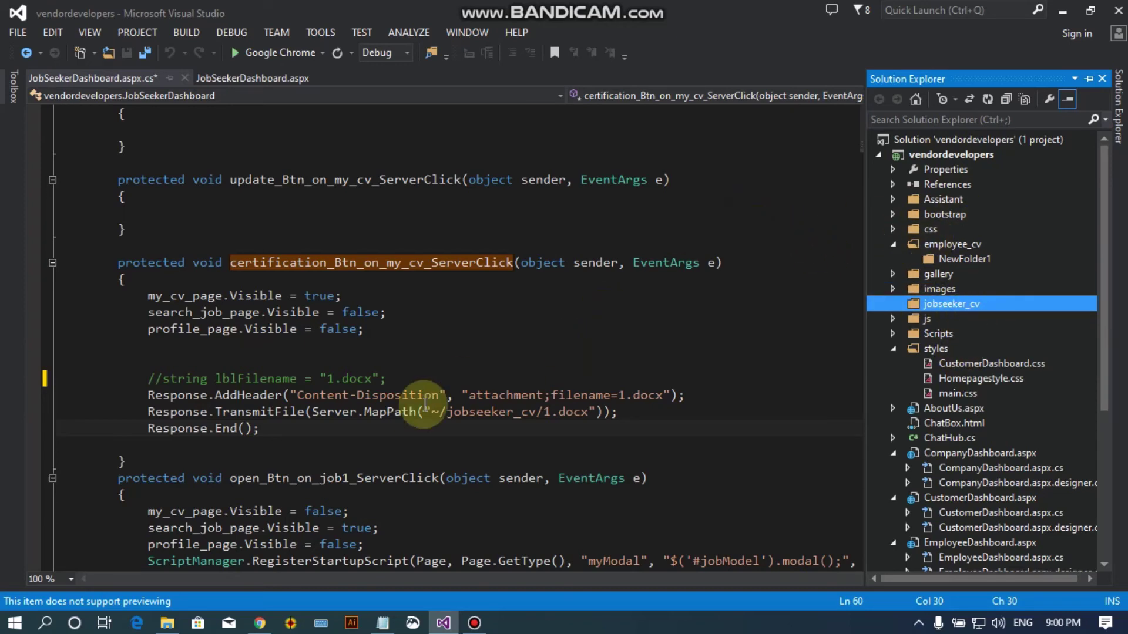
drag(432, 412, 401, 427)
click(457, 316)
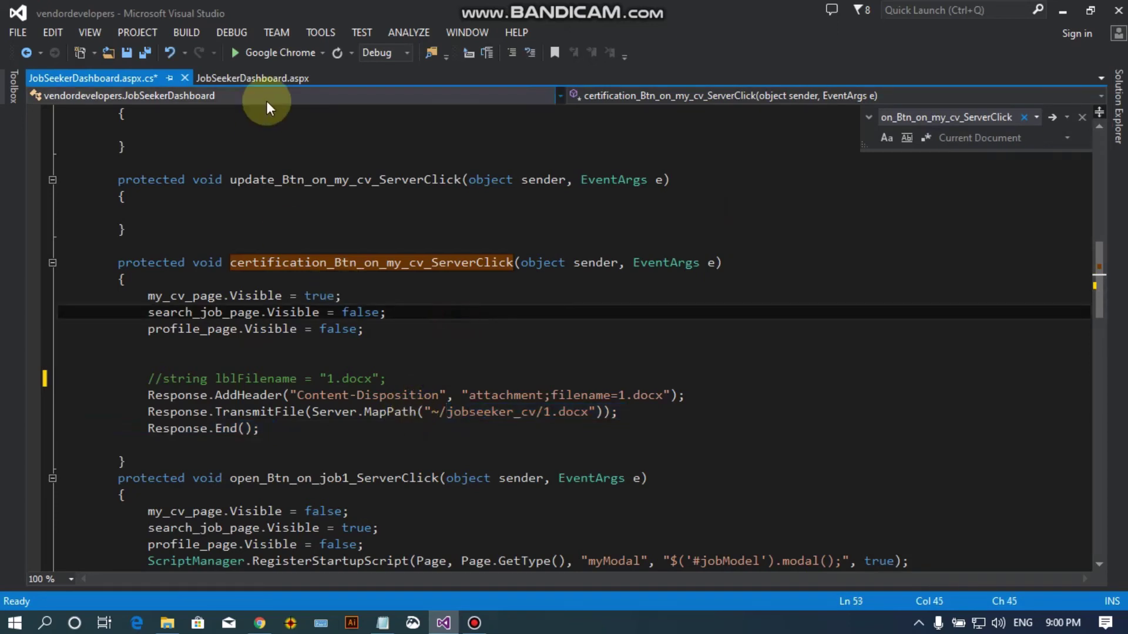
click(269, 80)
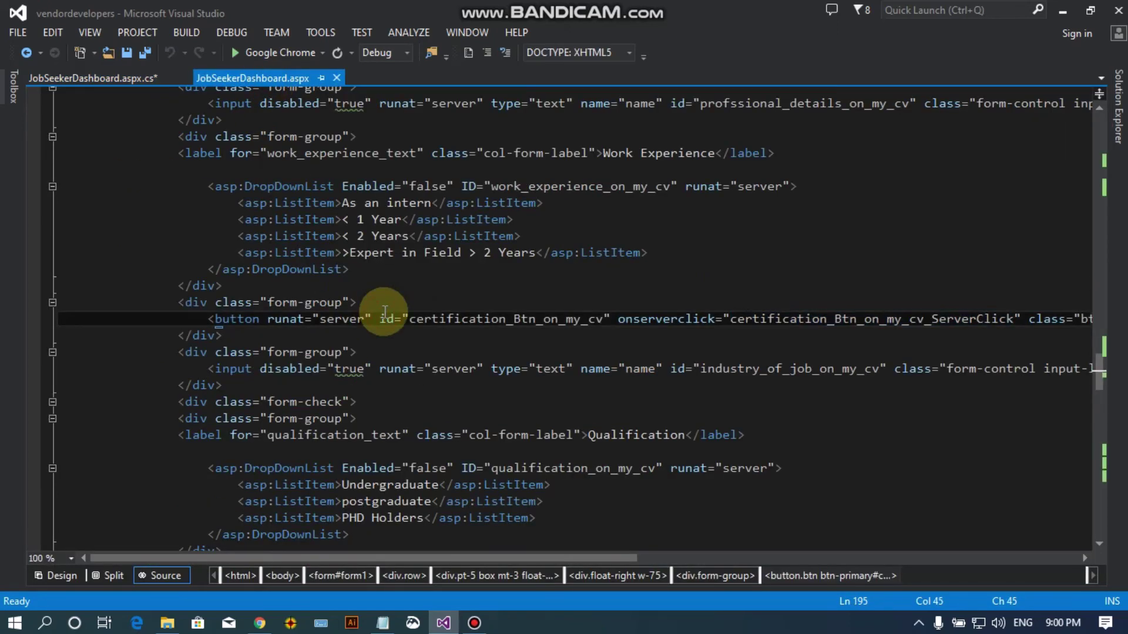
Save the changes, open My CV on the dashboard, and download the Certification file as 1 (2).docx
key(F9)
key(ctrl+shift+s)
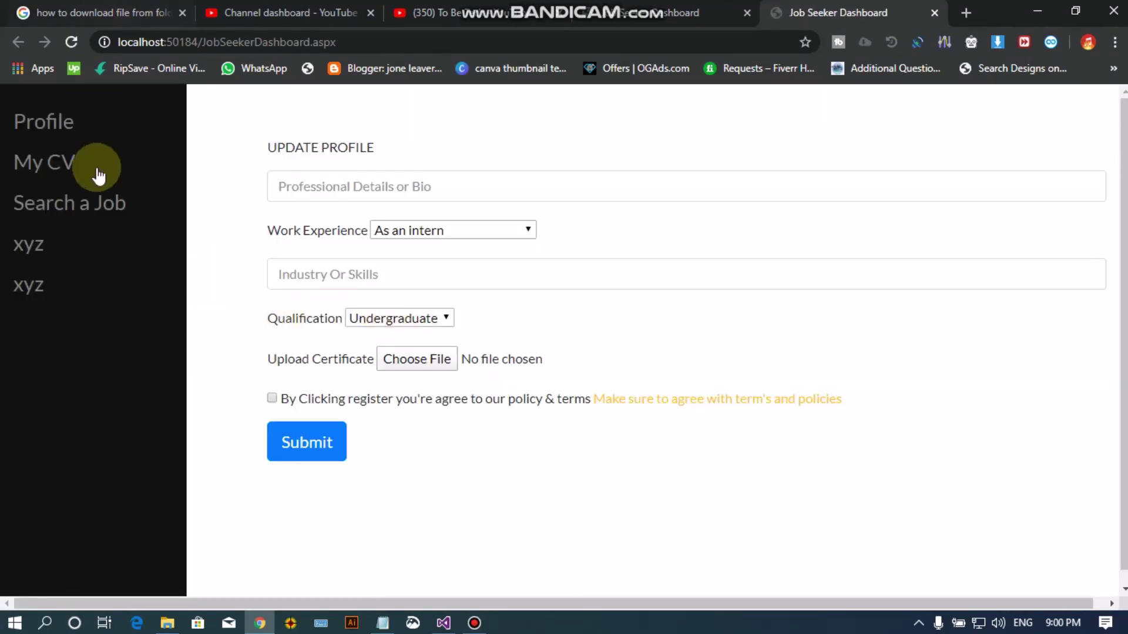
click(63, 164)
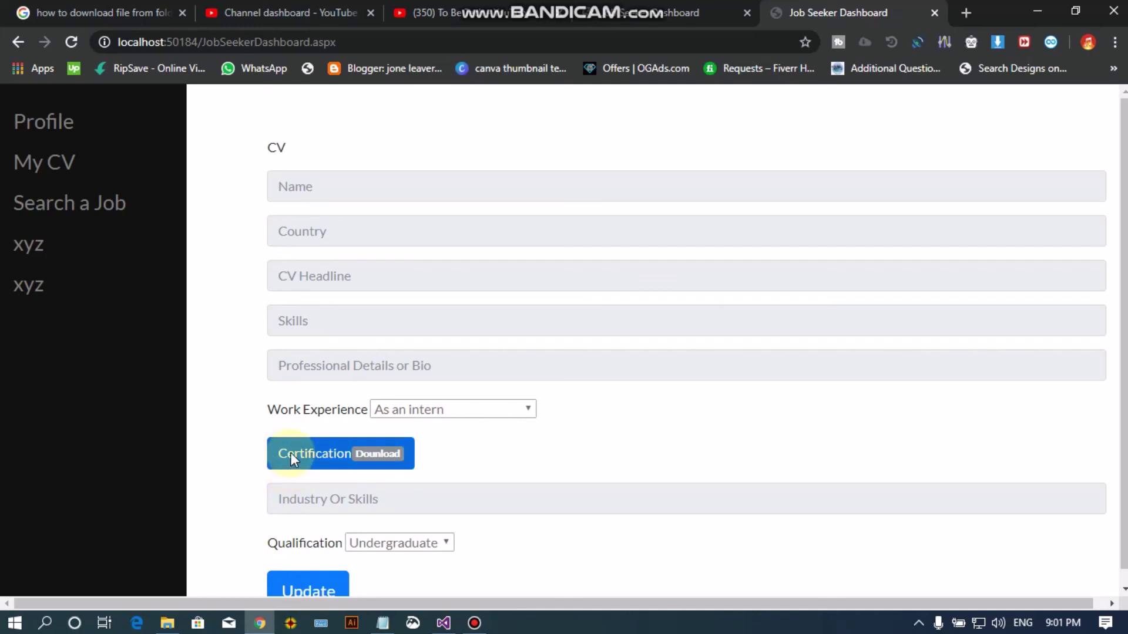
click(290, 452)
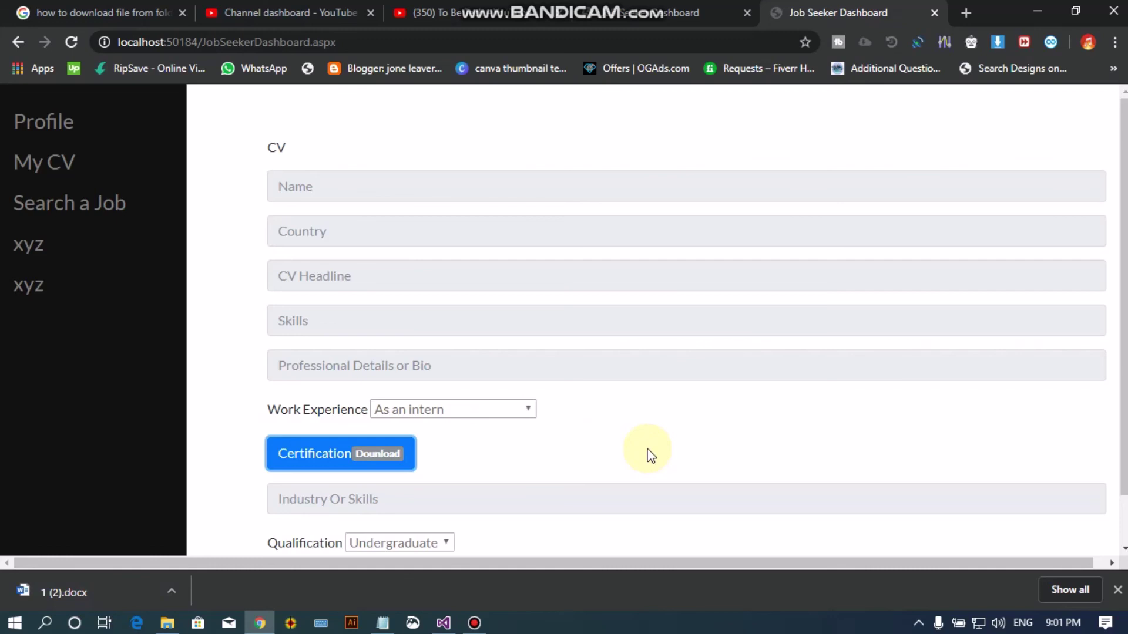
Switch to the To Be Tech YouTube channel's Videos page in Chrome
click(493, 14)
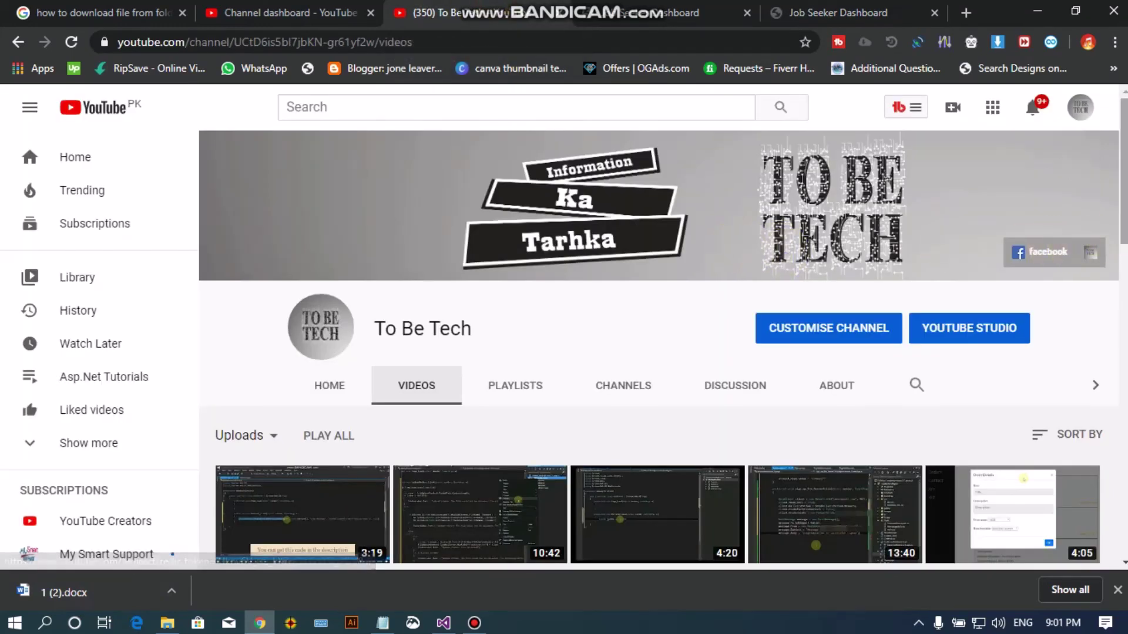
scroll(1102, 247, down, 2)
scroll(663, 351, down, 1)
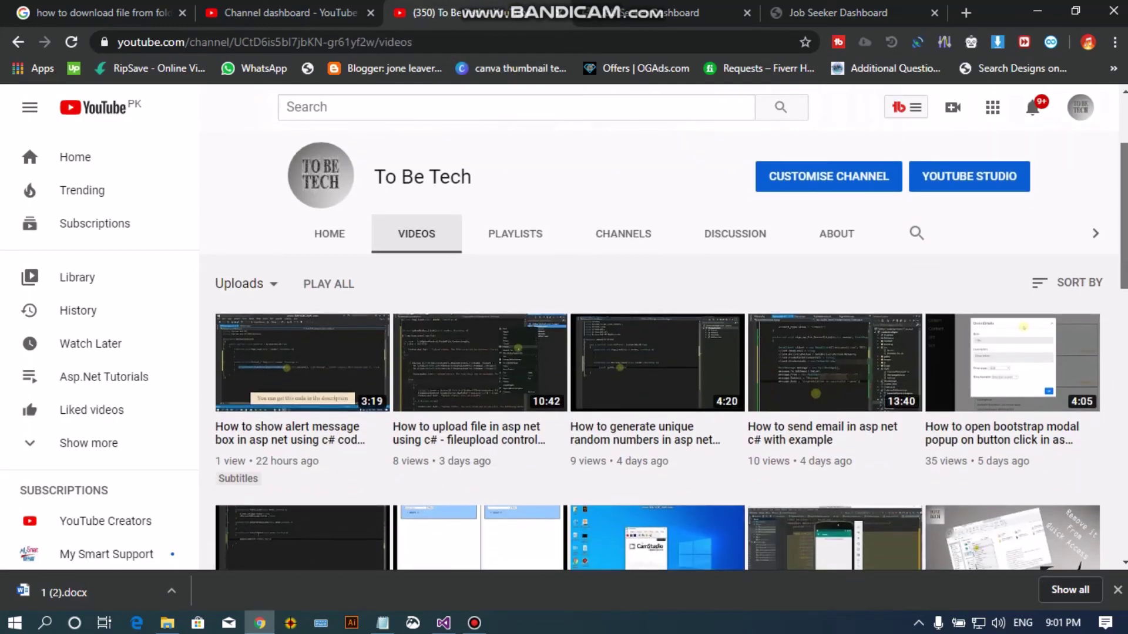
scroll(663, 350, down, 1)
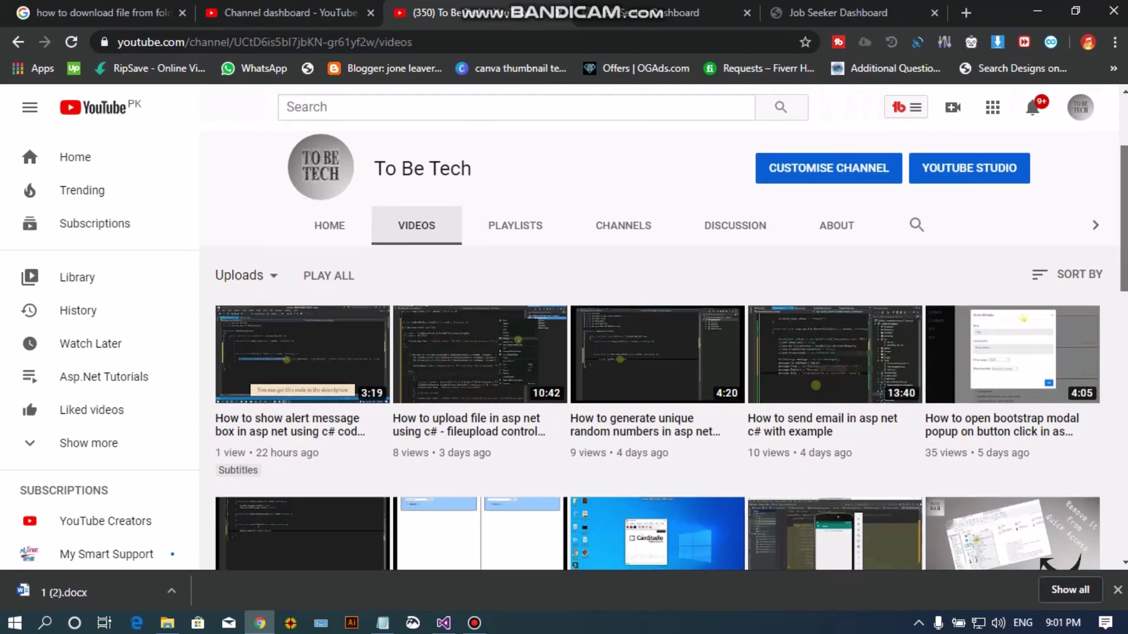
scroll(660, 201, up, 1)
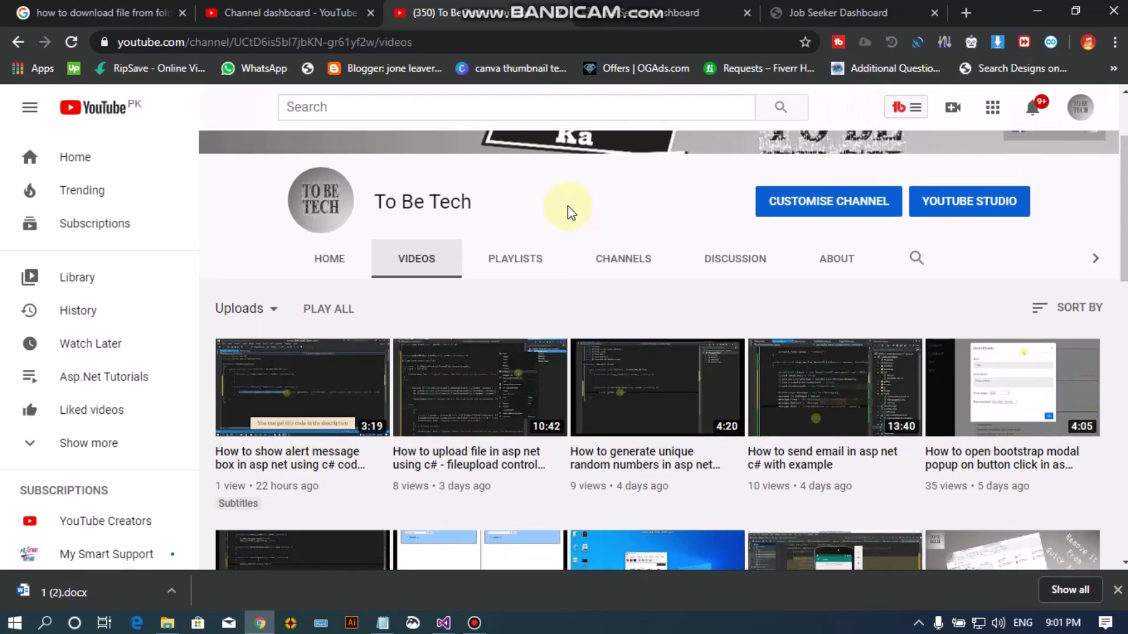